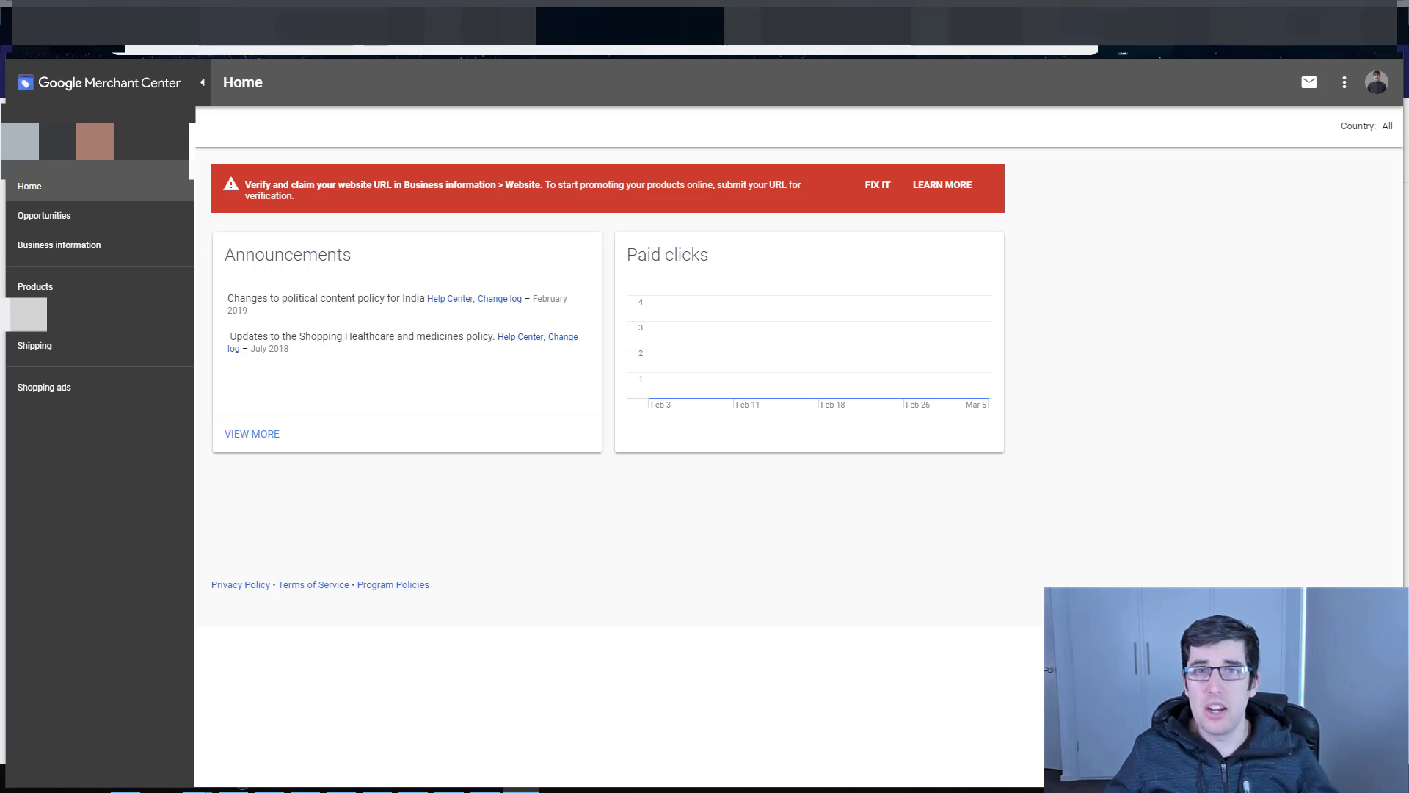
Open the account linking settings of the Merchant Center account
left_click(1346, 82)
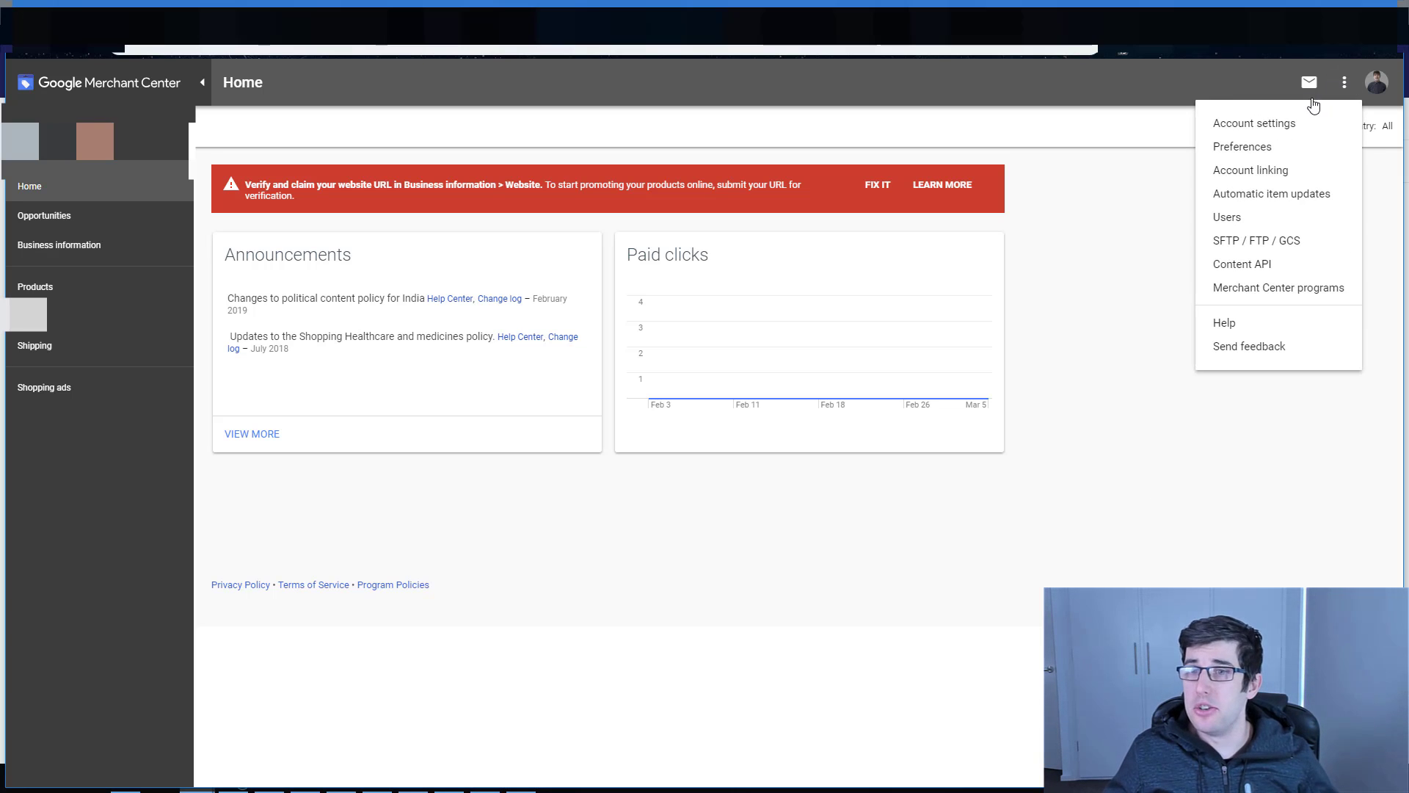
left_click(1256, 171)
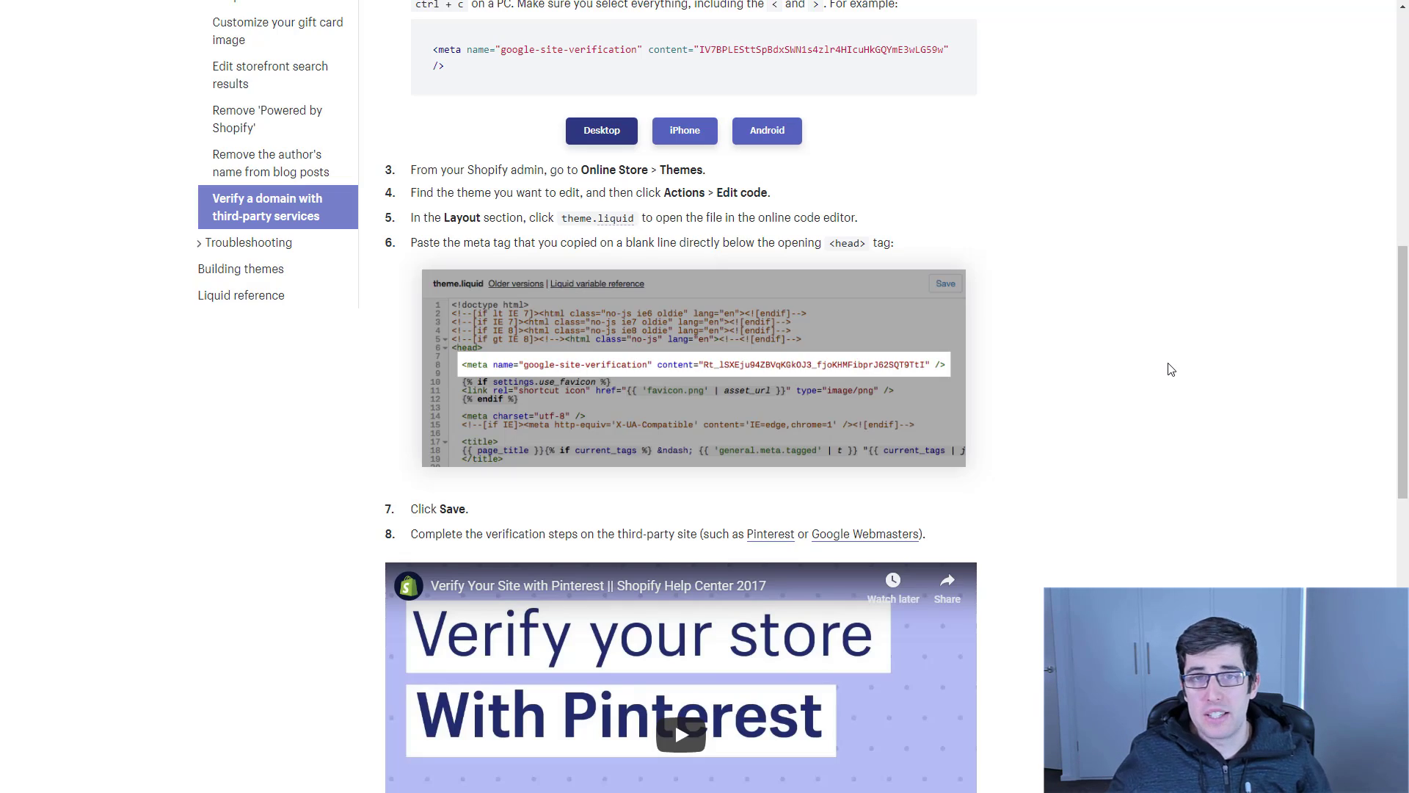
Read through the Shopify guide on verifying a domain, from the site-verification meta tag to its placement in theme.liquid
scroll(1171, 369, "up", 8)
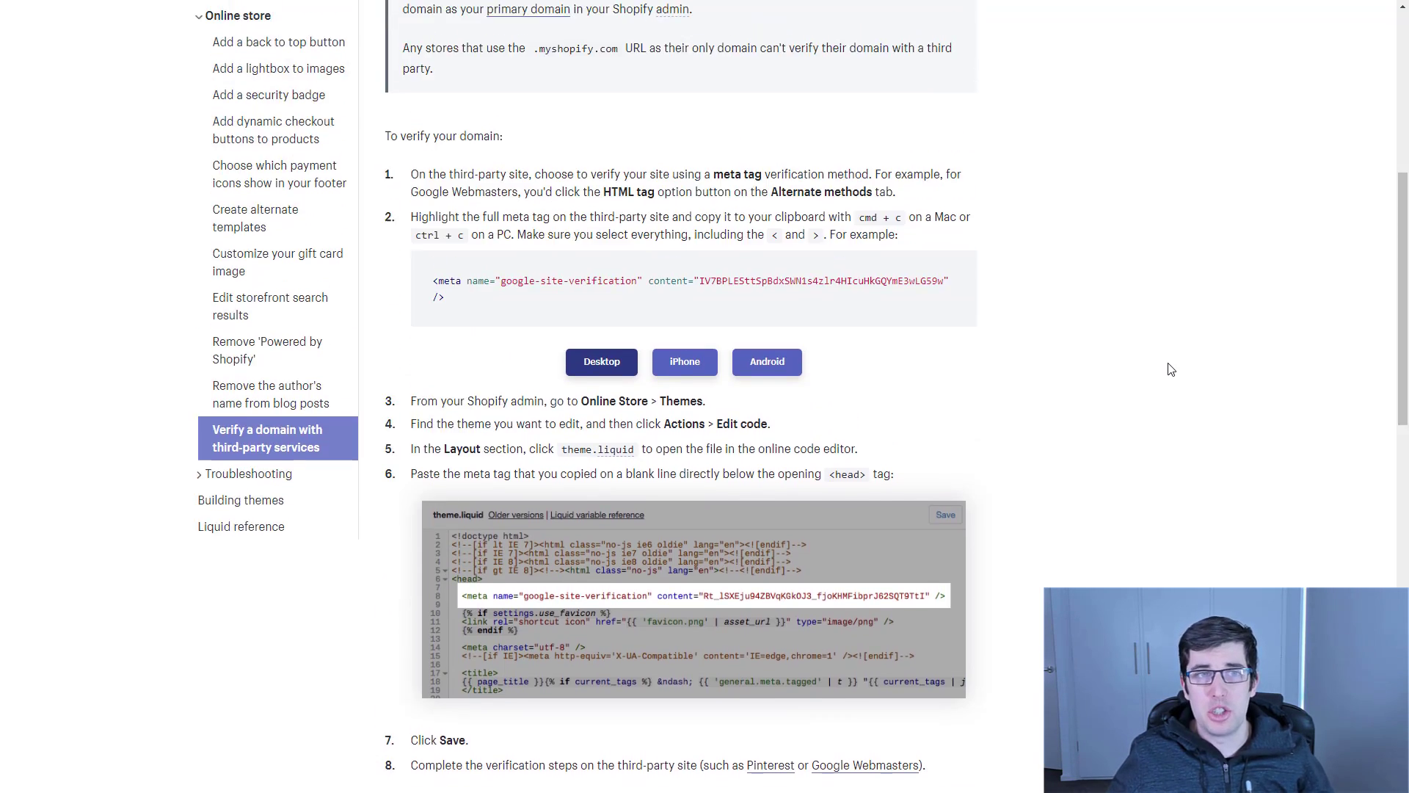
scroll(1171, 369, "up", 1)
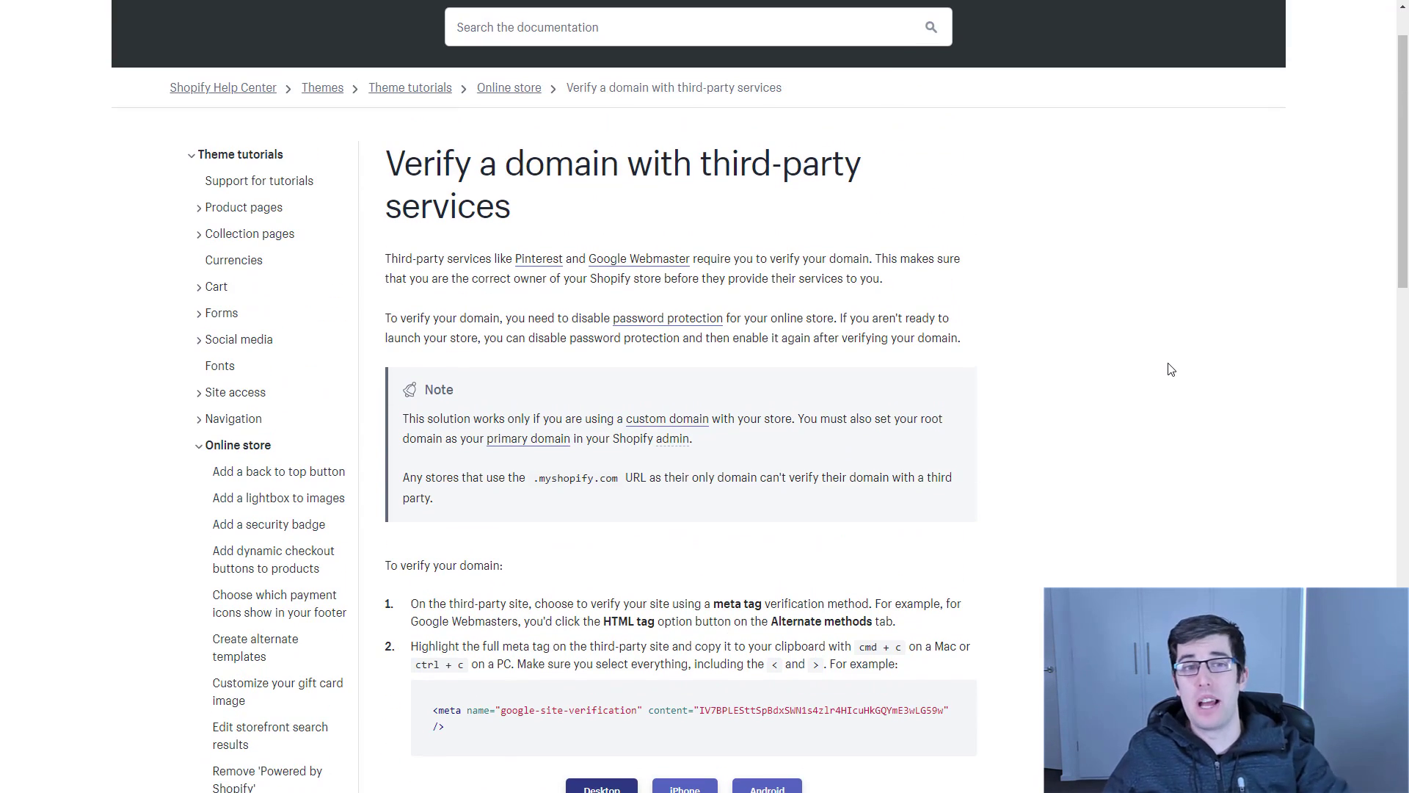
scroll(1152, 351, "down", 2)
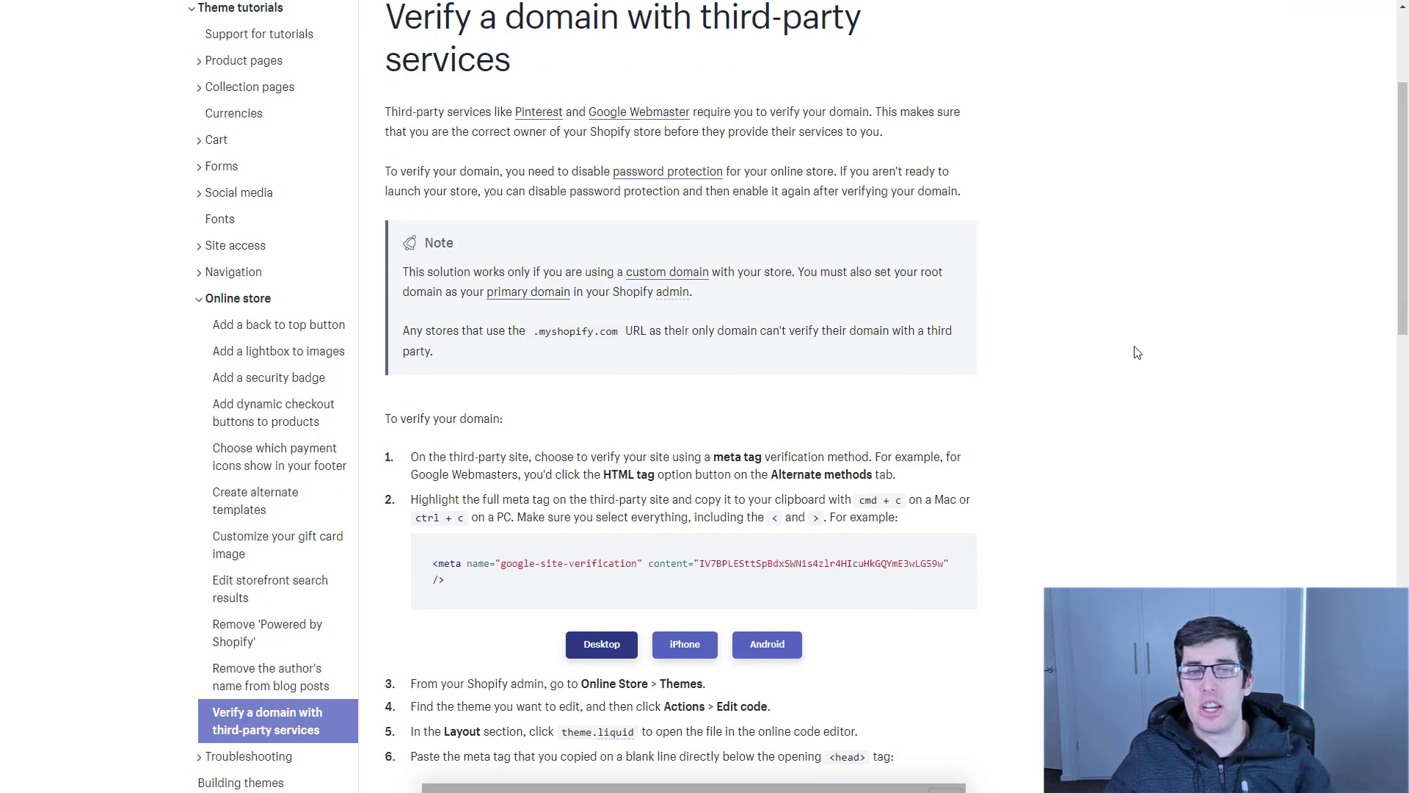
scroll(1128, 318, "down", 1)
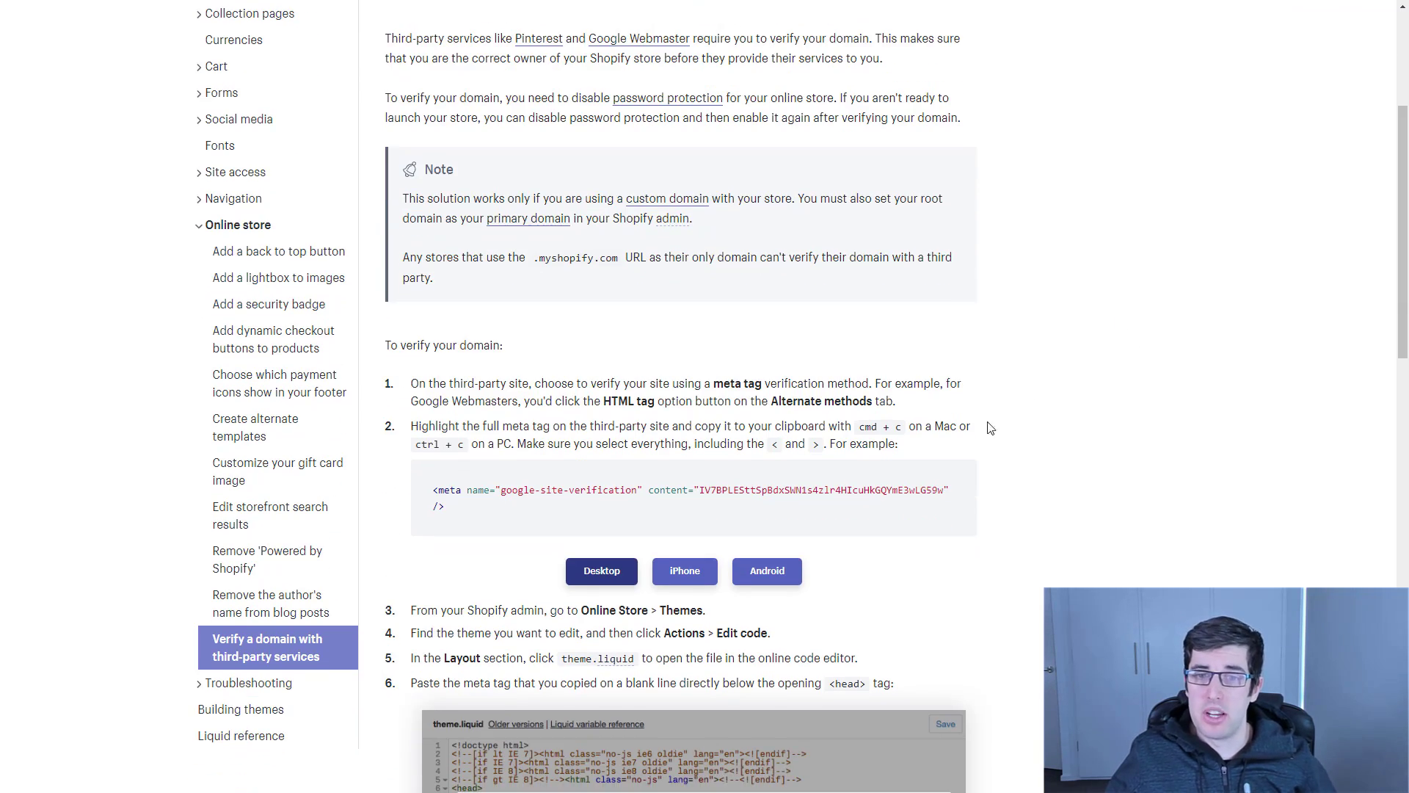
triple_click(444, 503)
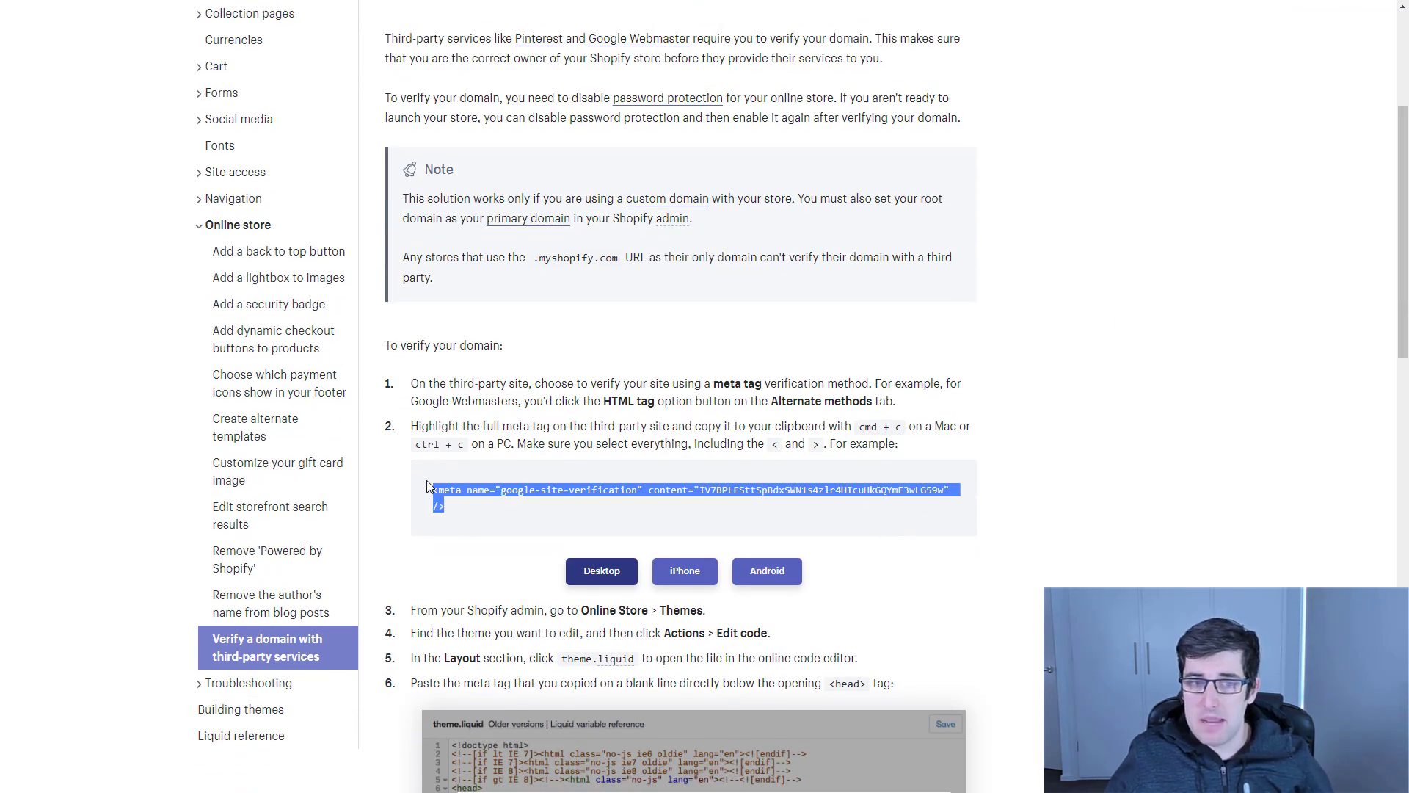
left_click(473, 501)
scroll(474, 502, "down", 4)
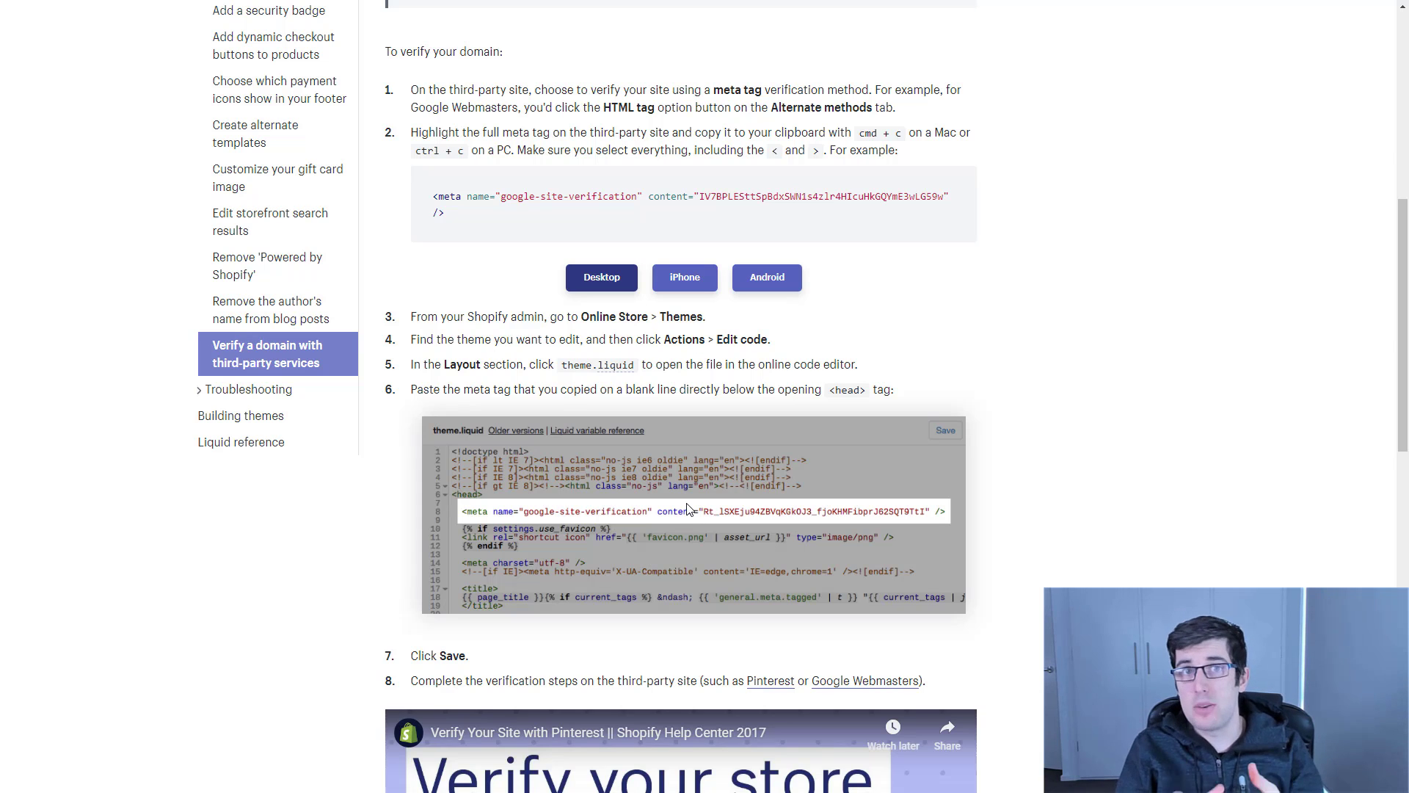
scroll(689, 508, "down", 5)
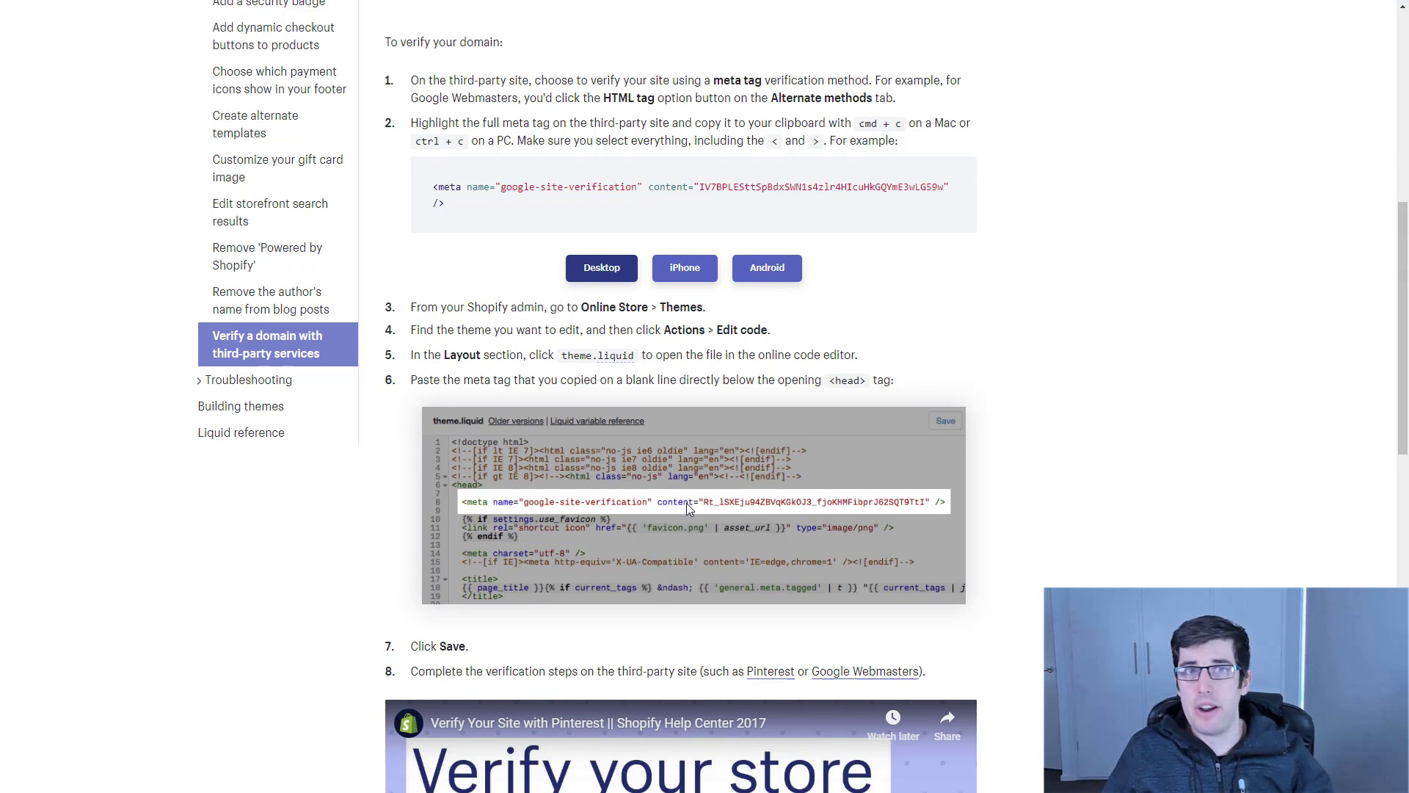
scroll(756, 249, "down", 1)
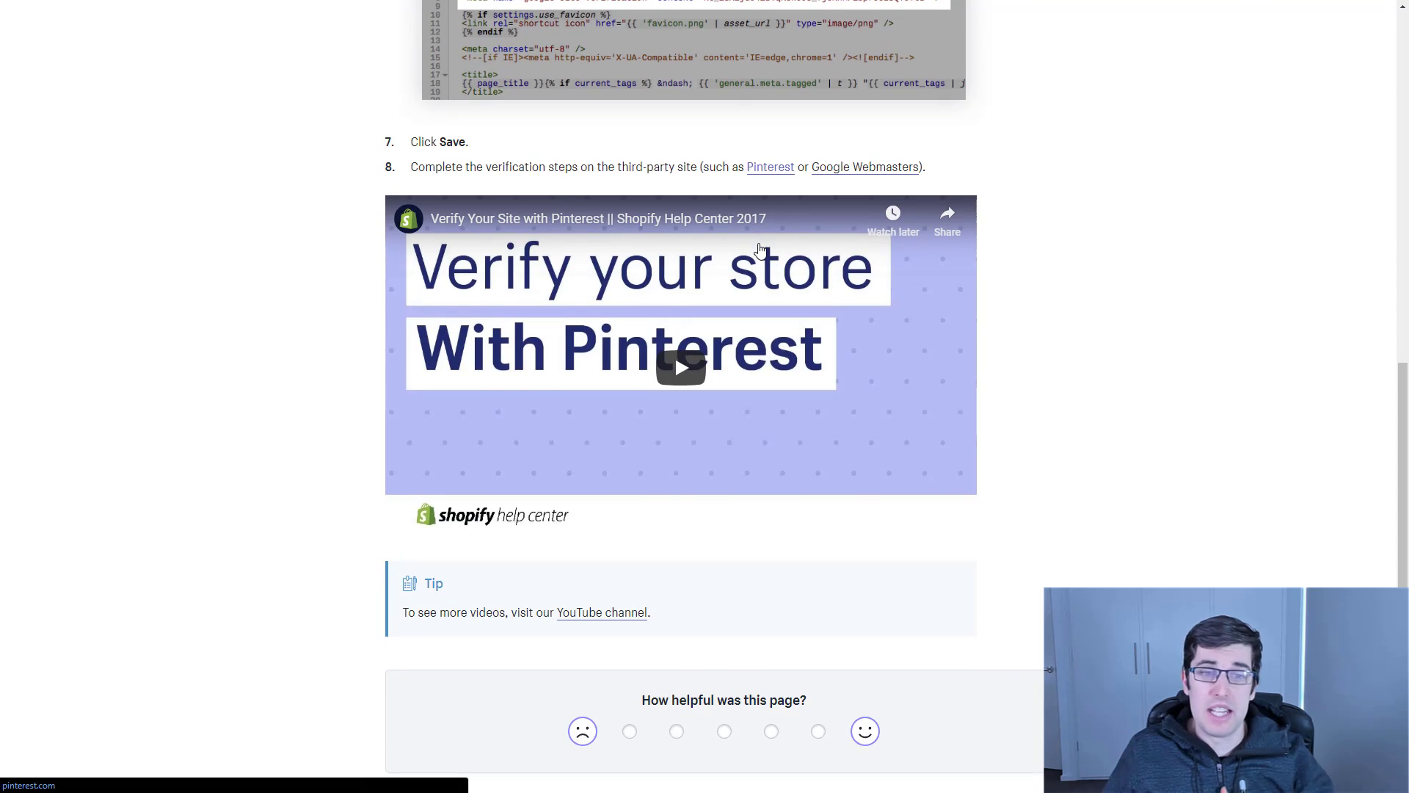
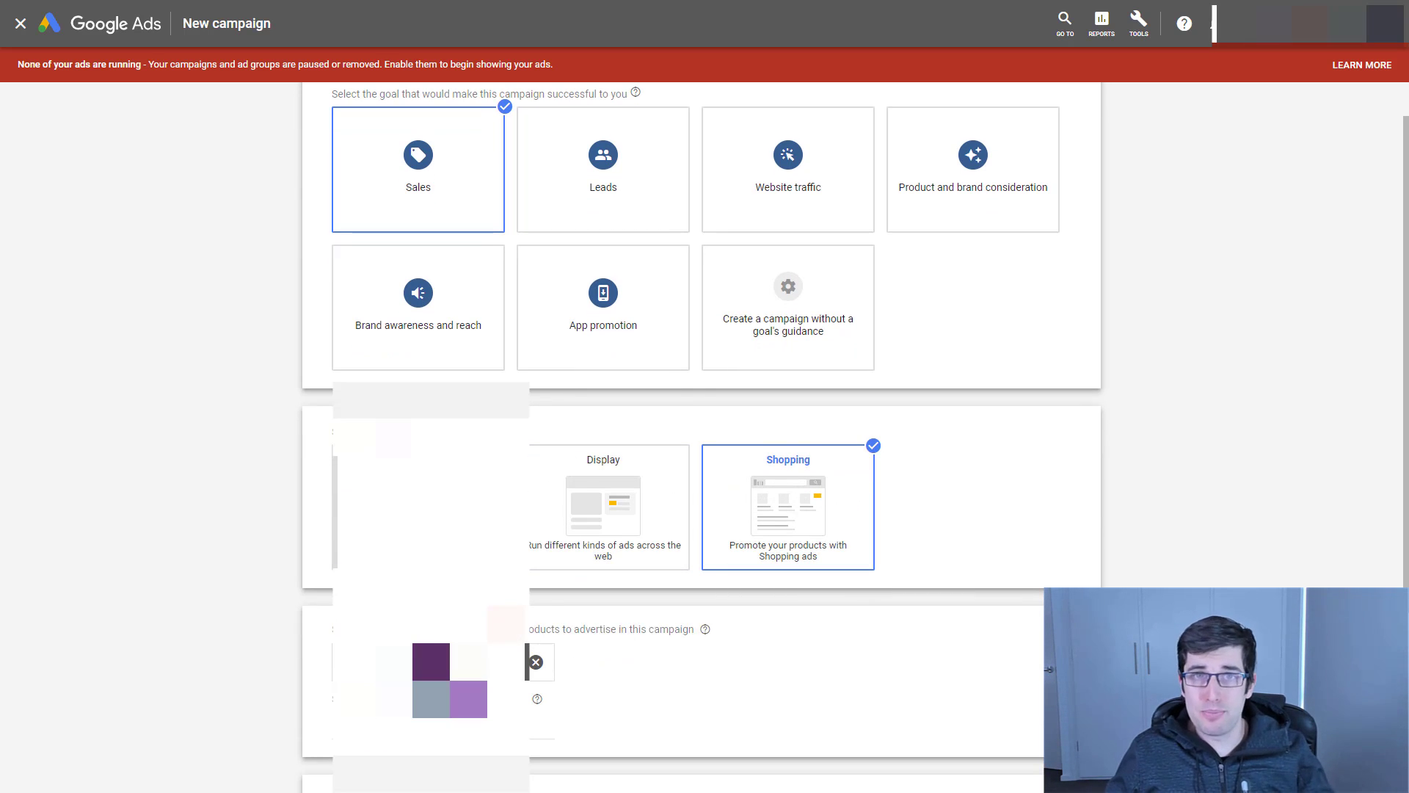
Choose the Standard Shopping campaign subtype with United States as the country of sale and continue to the campaign settings
scroll(533, 630, "down", 4)
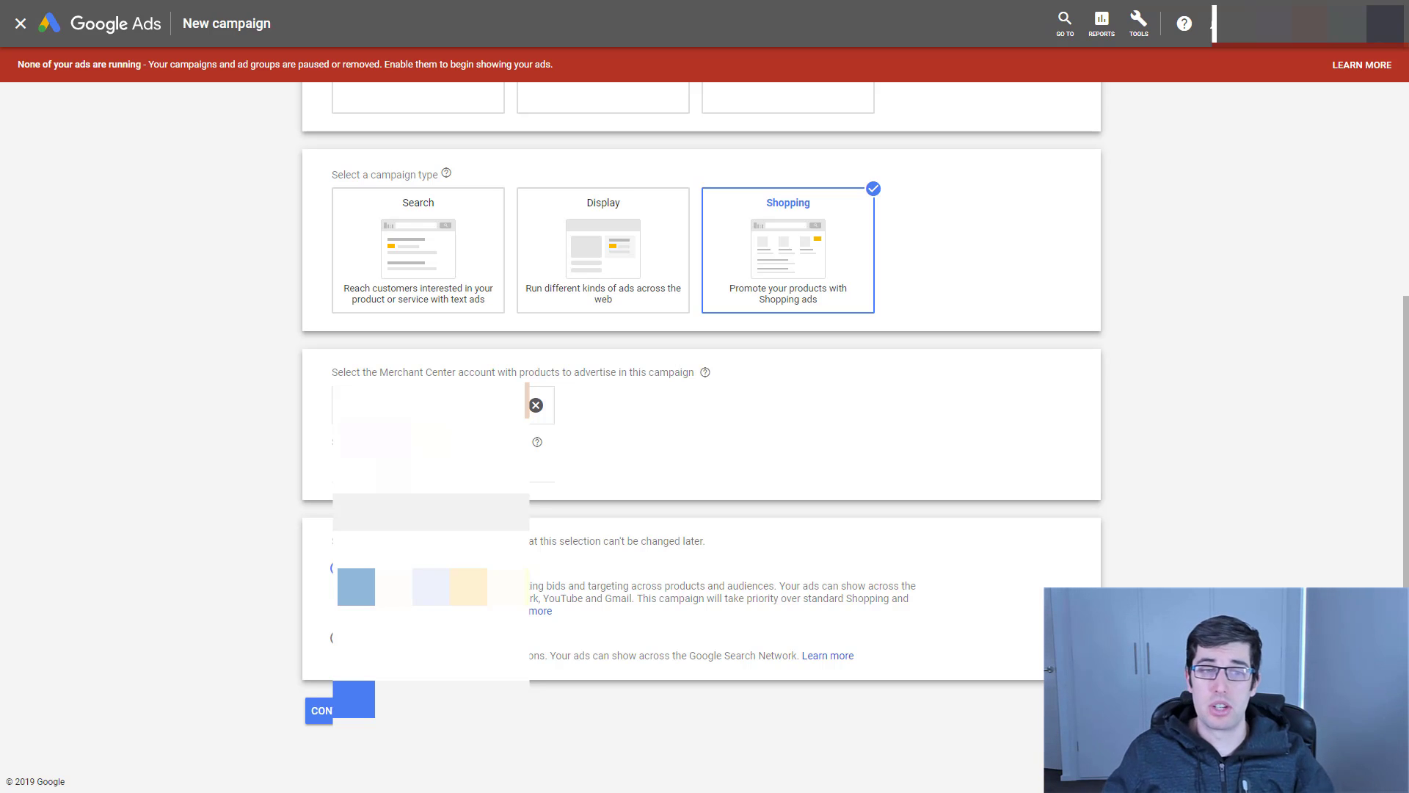
left_click(334, 638)
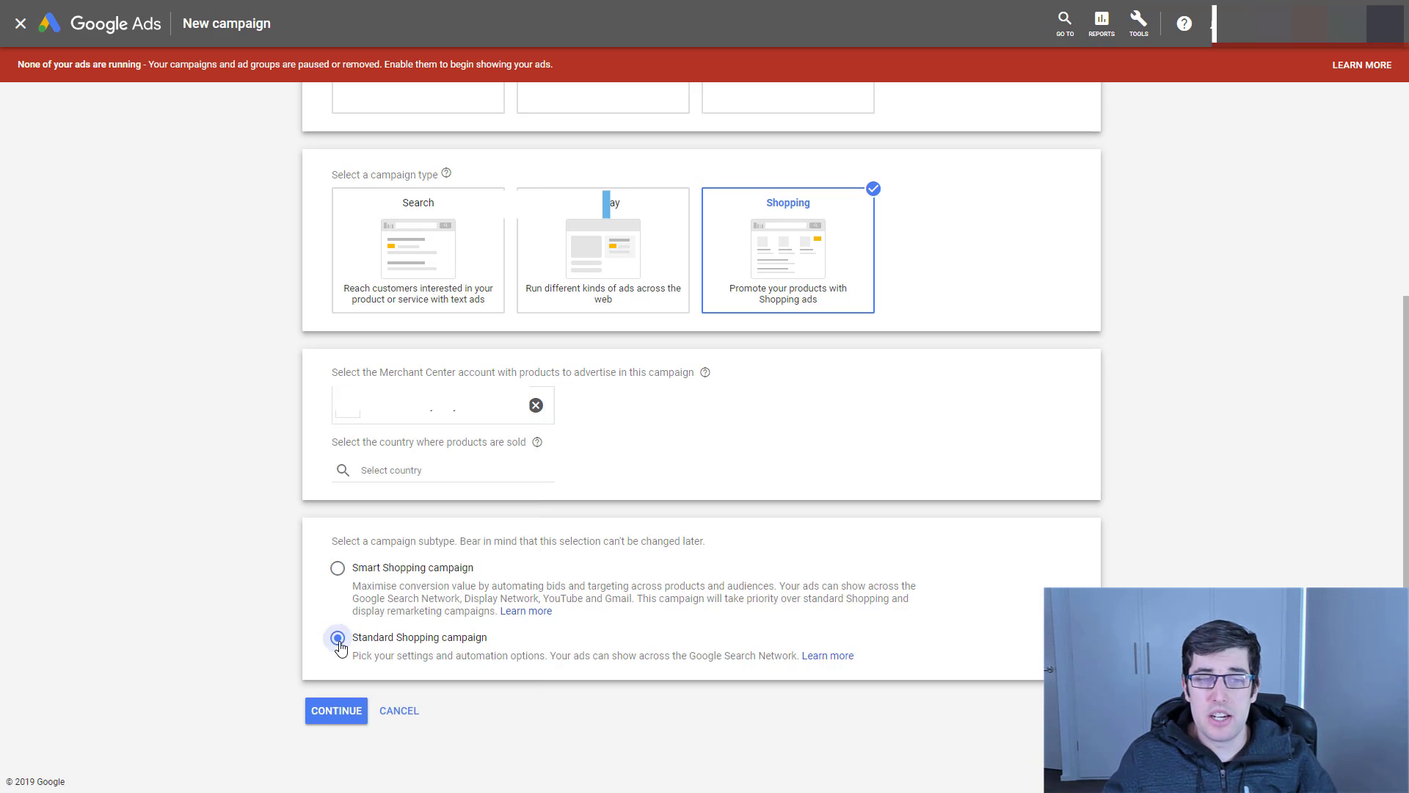
left_click(350, 708)
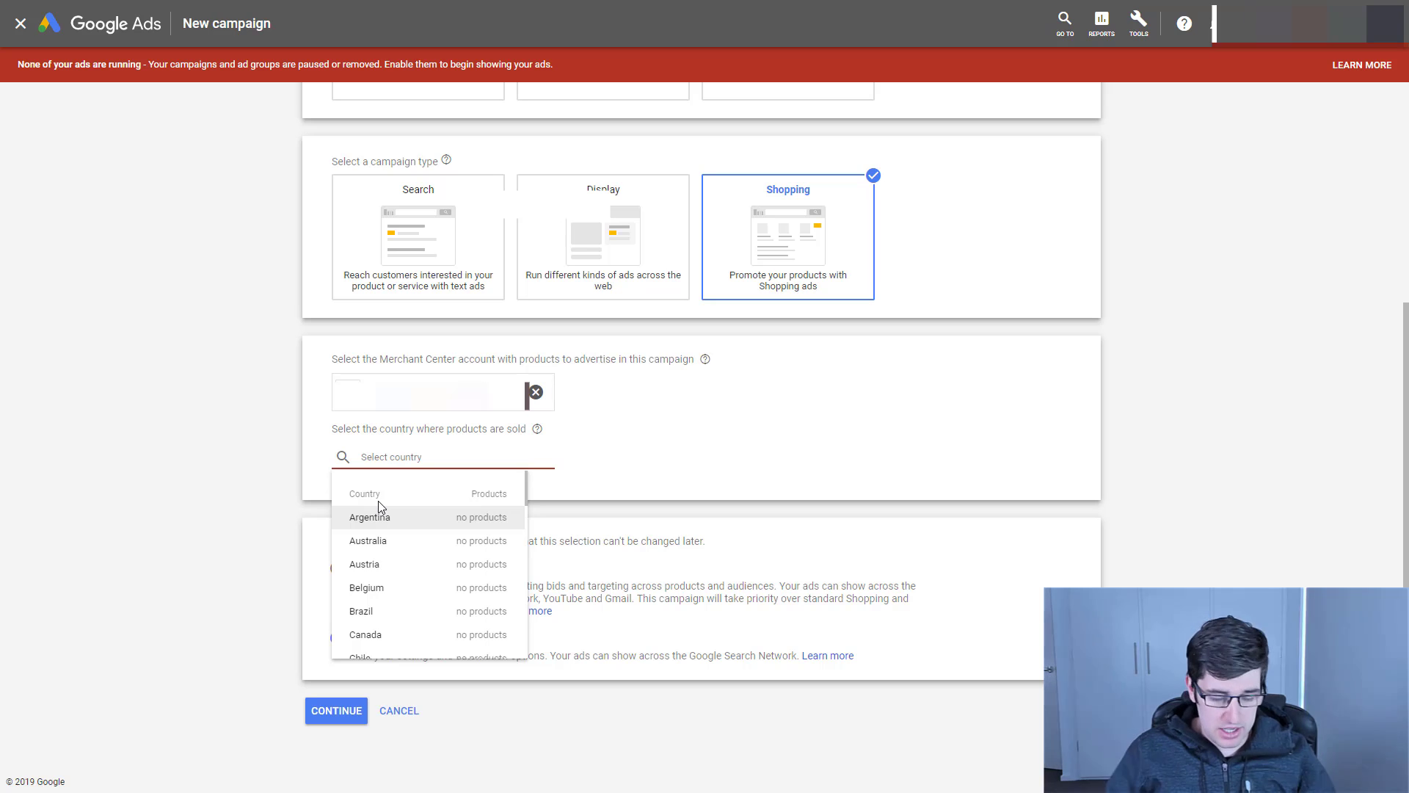
type("united")
left_click(373, 568)
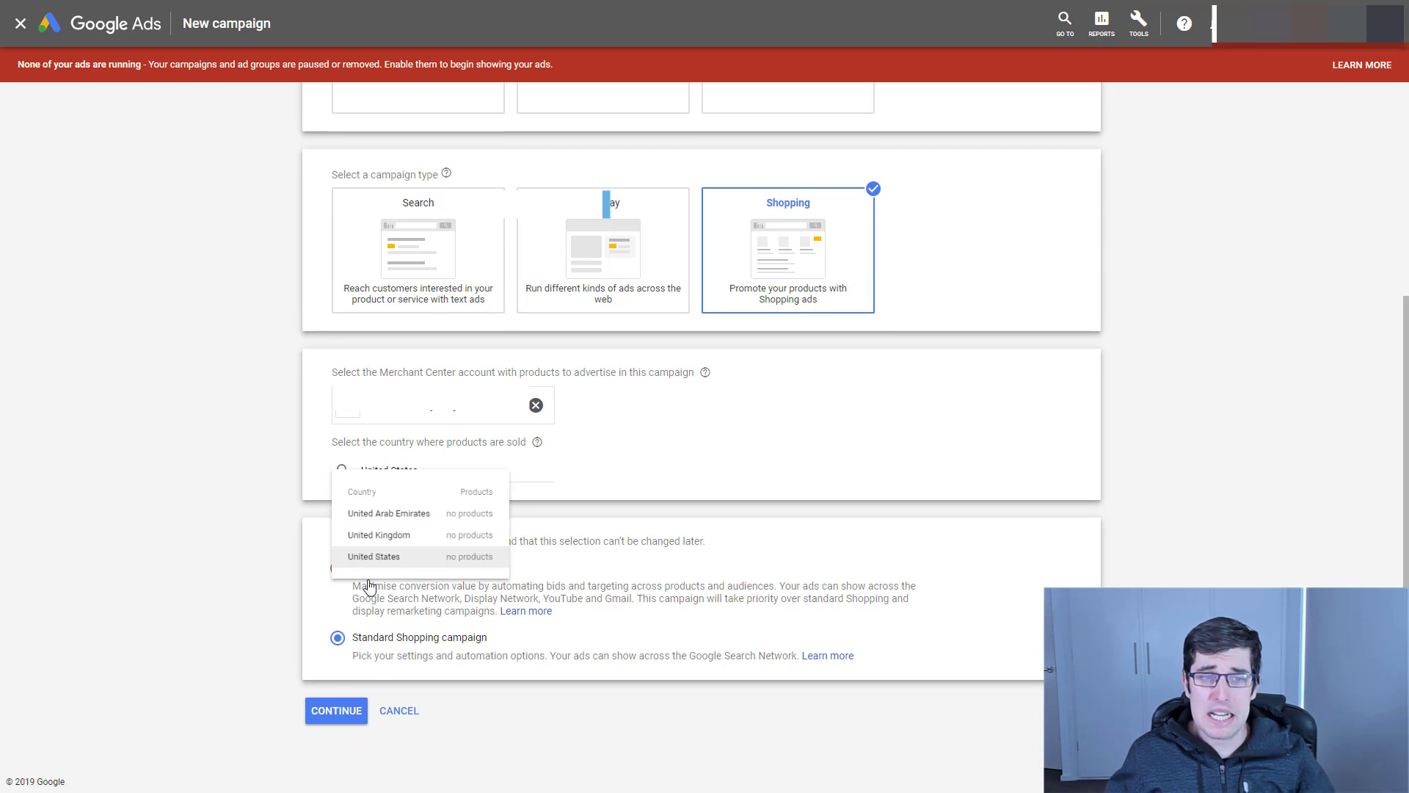
left_click(336, 712)
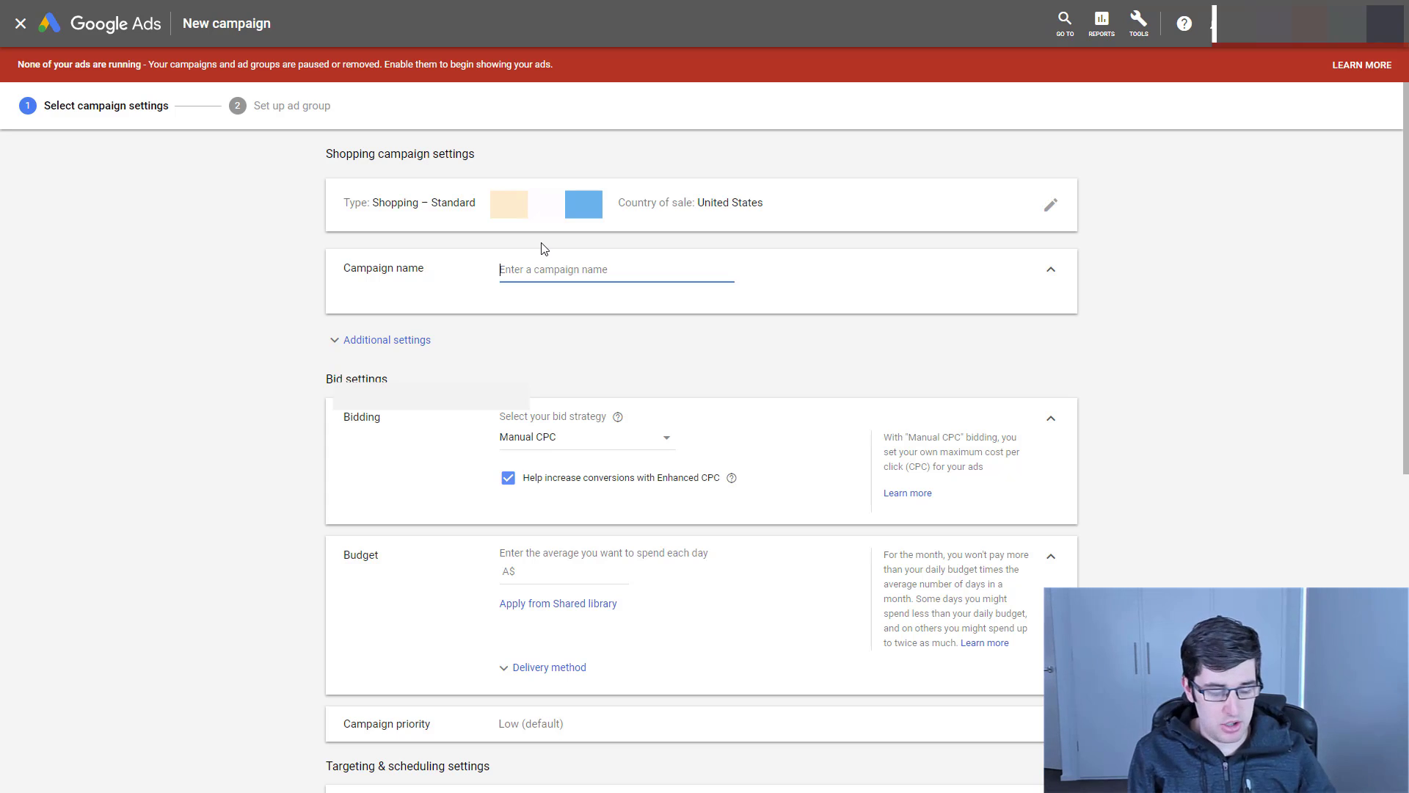
Name the campaign "testing ground of store"
type("testing grouo")
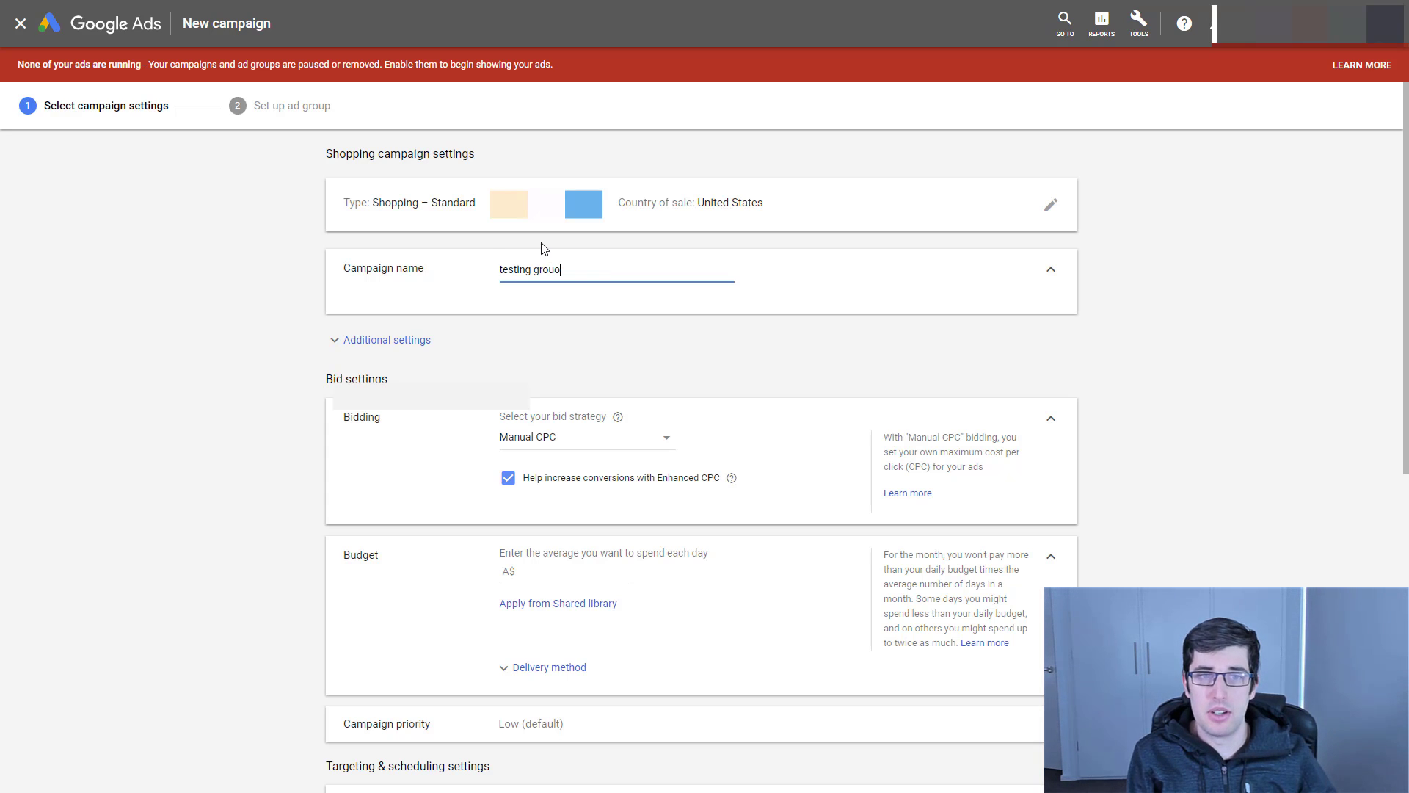
key("BackSpace")
type("nd of store")
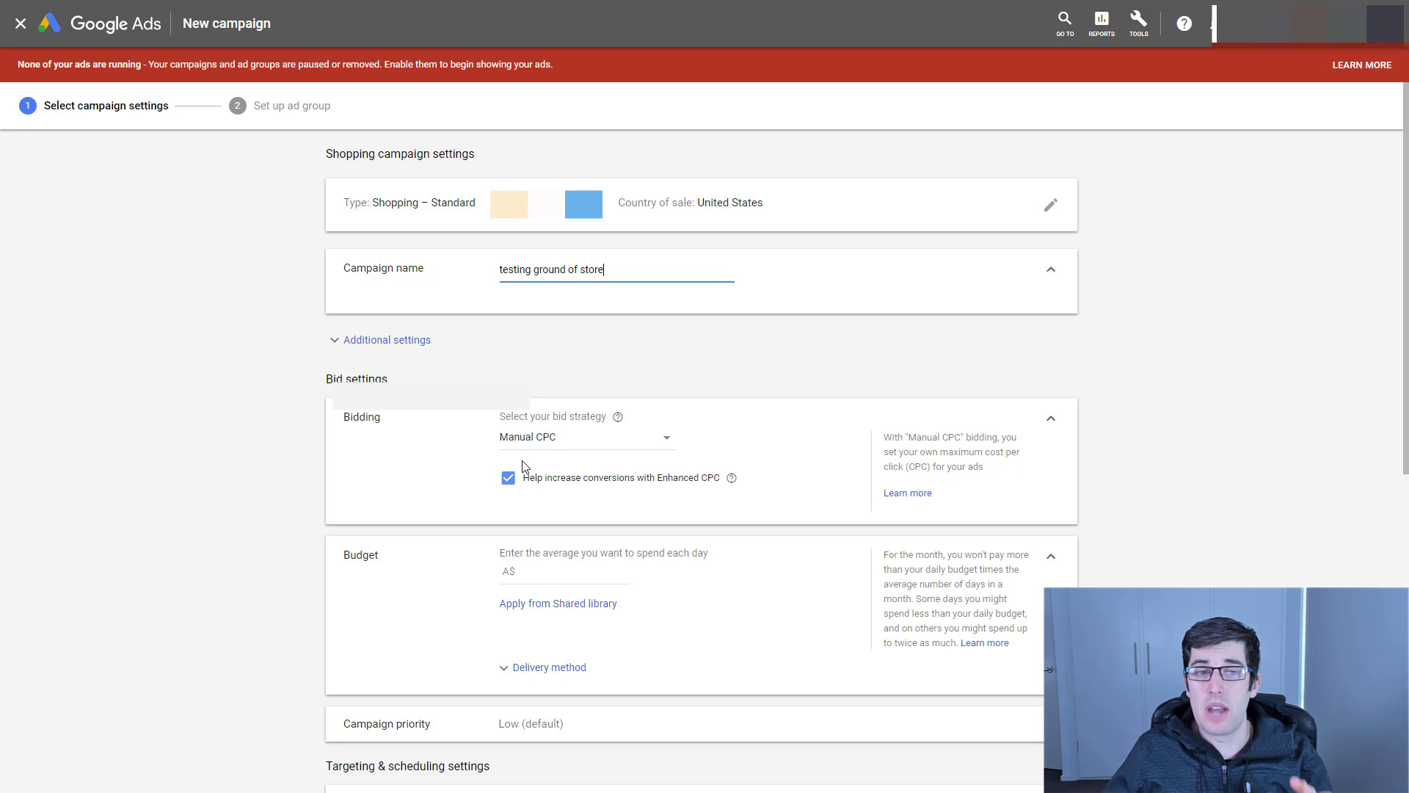
Turn off Enhanced CPC for the Manual CPC bidding and set the average daily budget to A$20
left_click(510, 481)
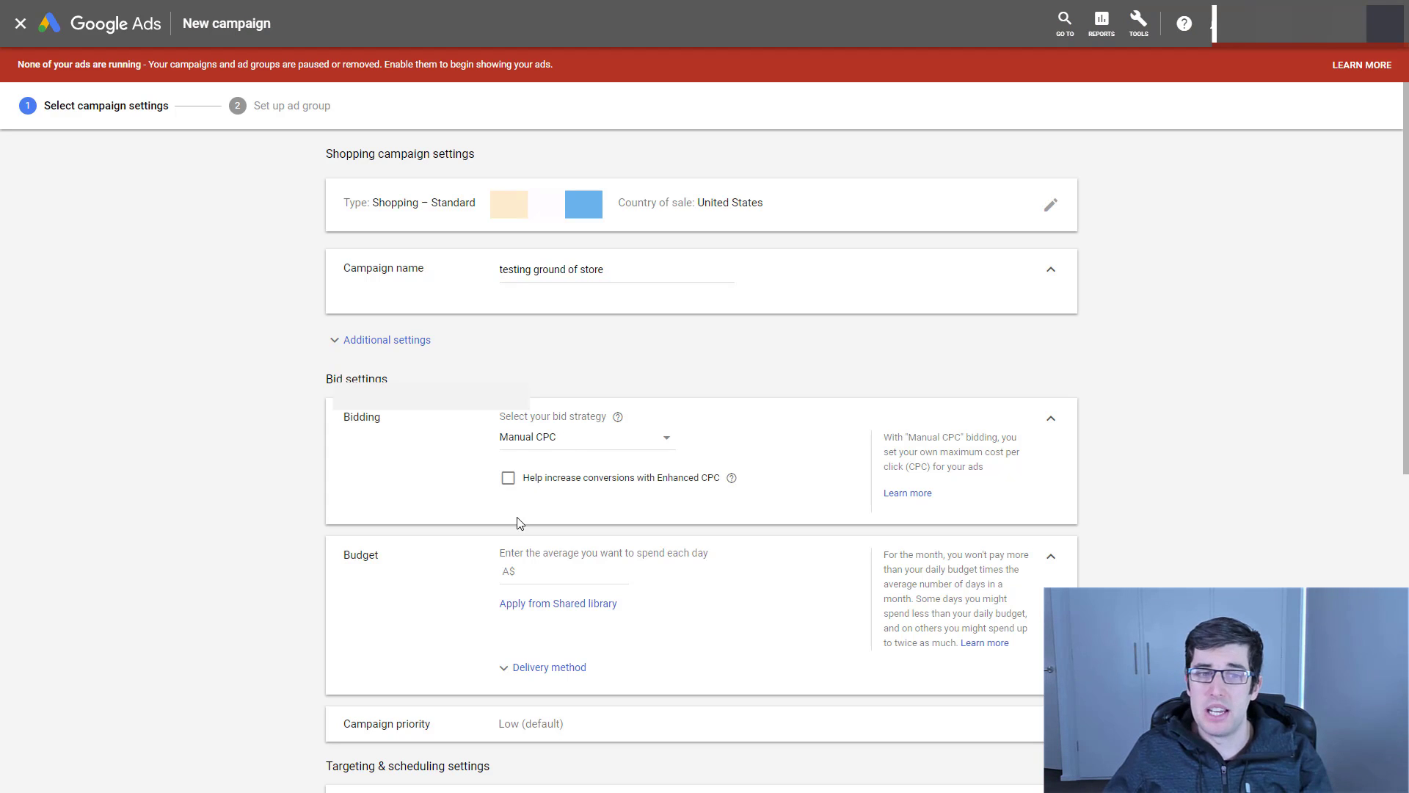
left_click(530, 571)
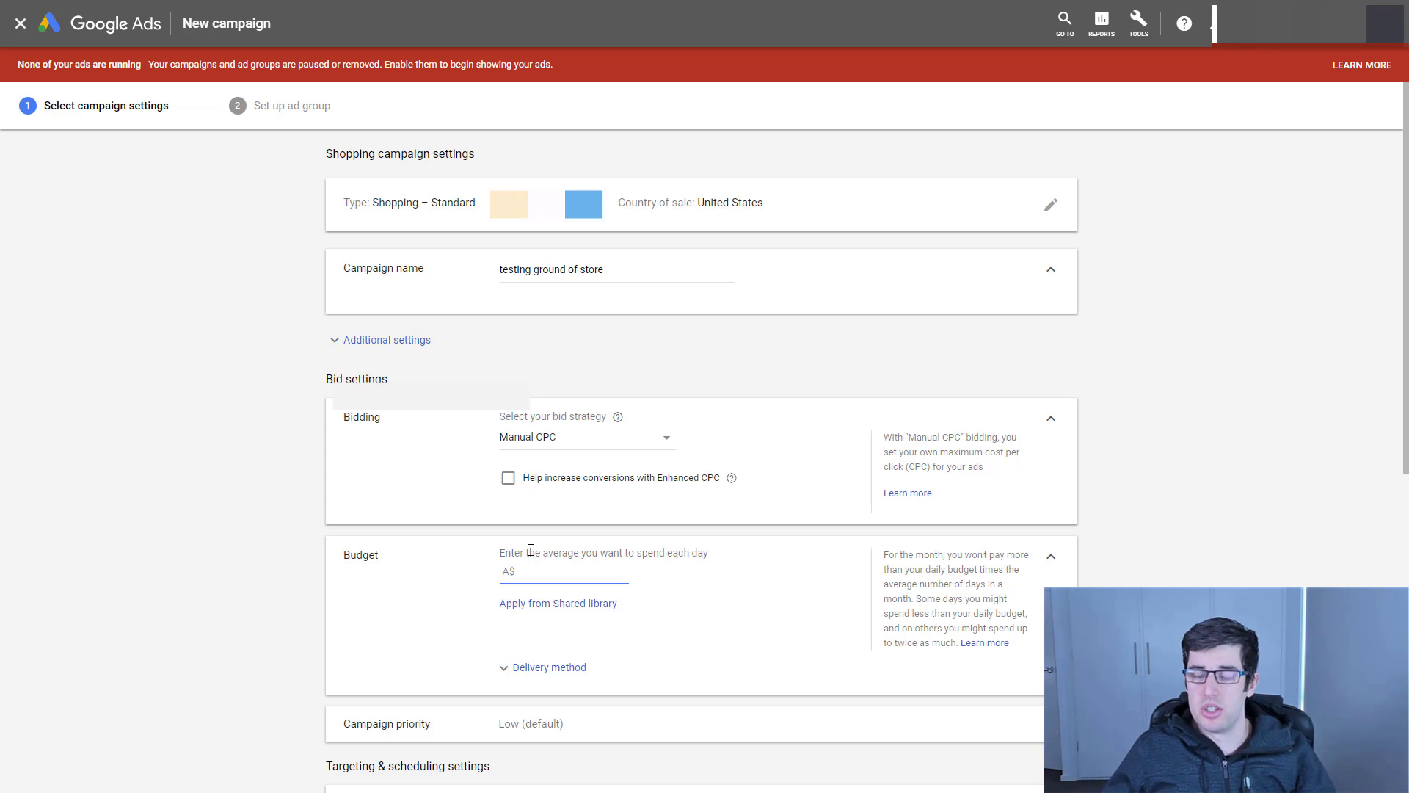
type("20")
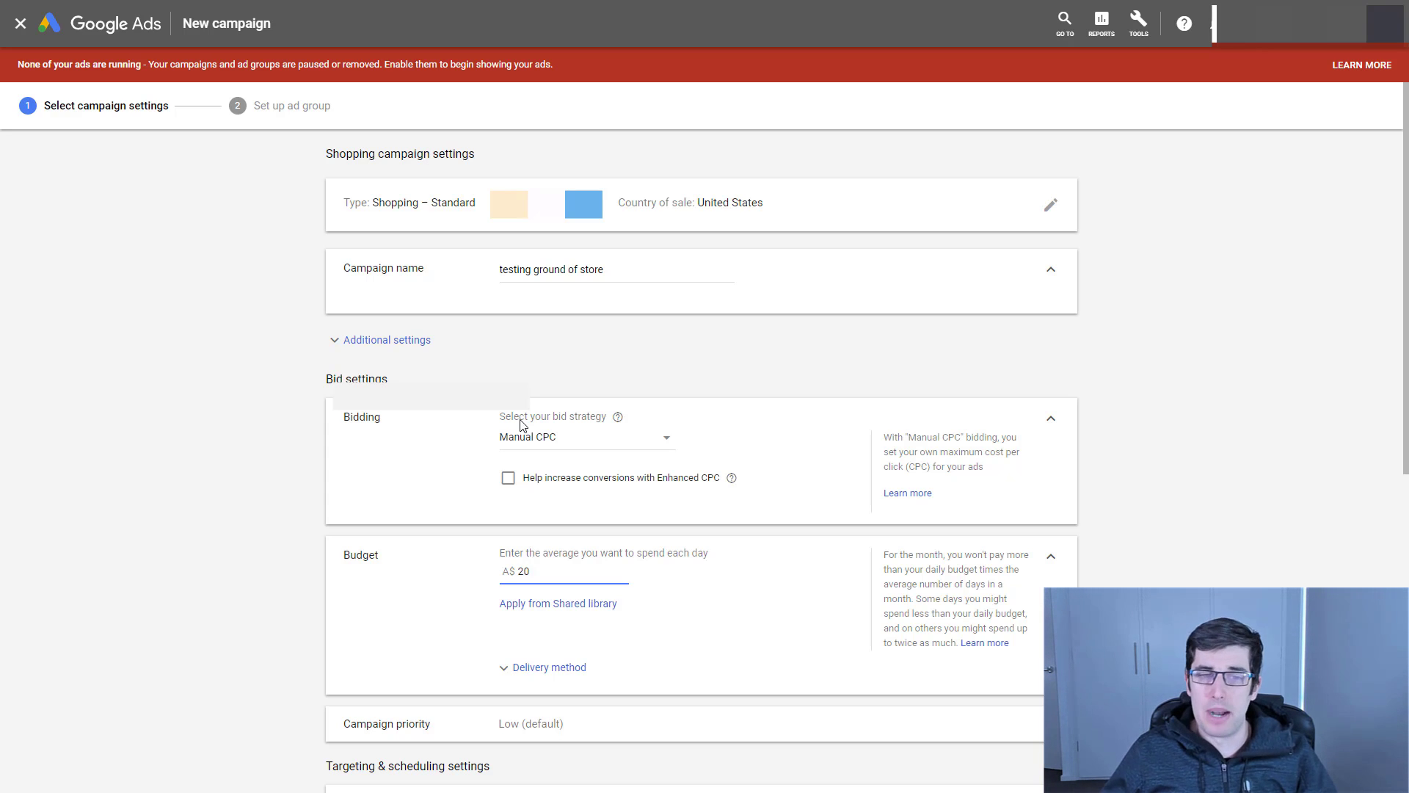
Check the delivery method, network and location settings without changing them, and save the campaign settings to continue to the ad group
scroll(526, 429, "down", 3)
left_click(521, 457)
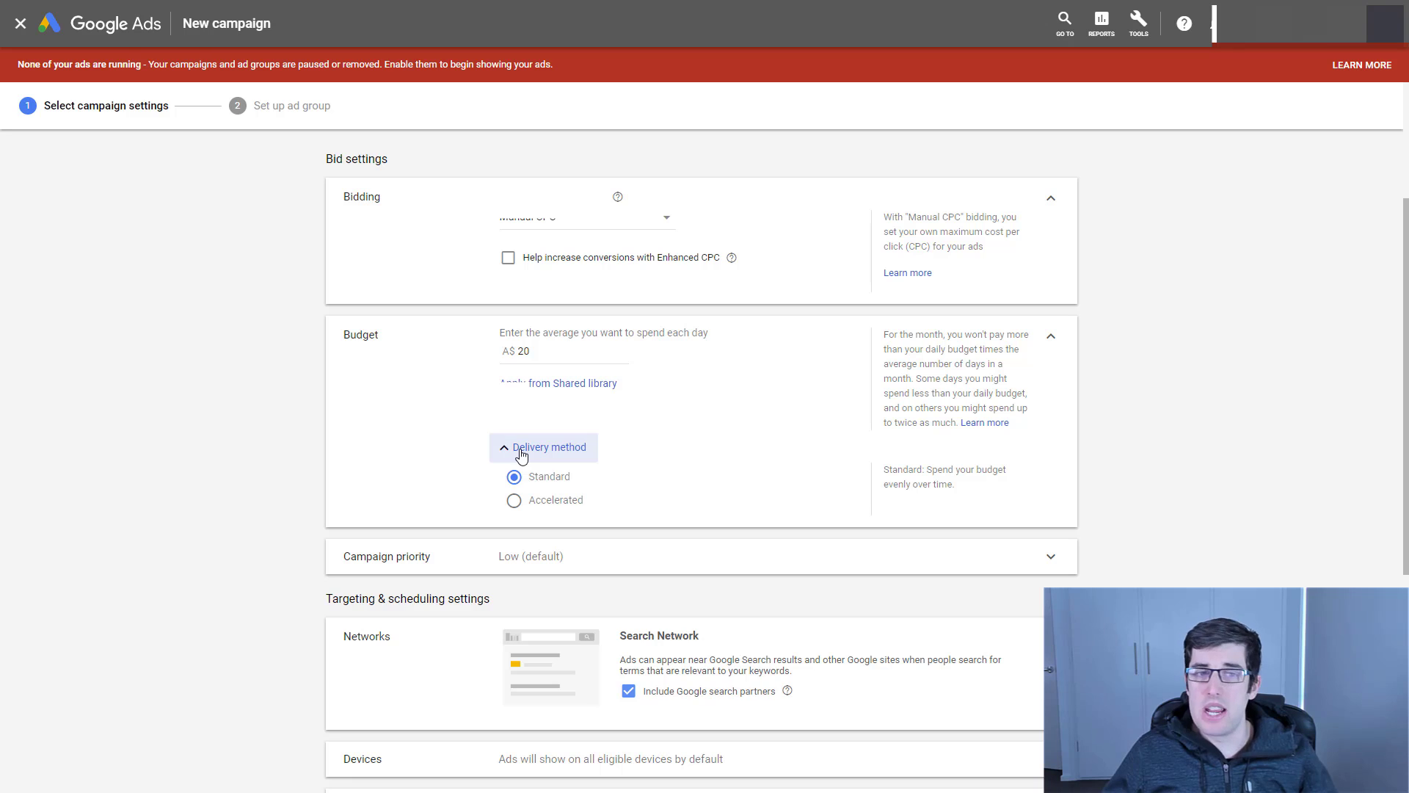
left_click(521, 455)
scroll(519, 463, "down", 2)
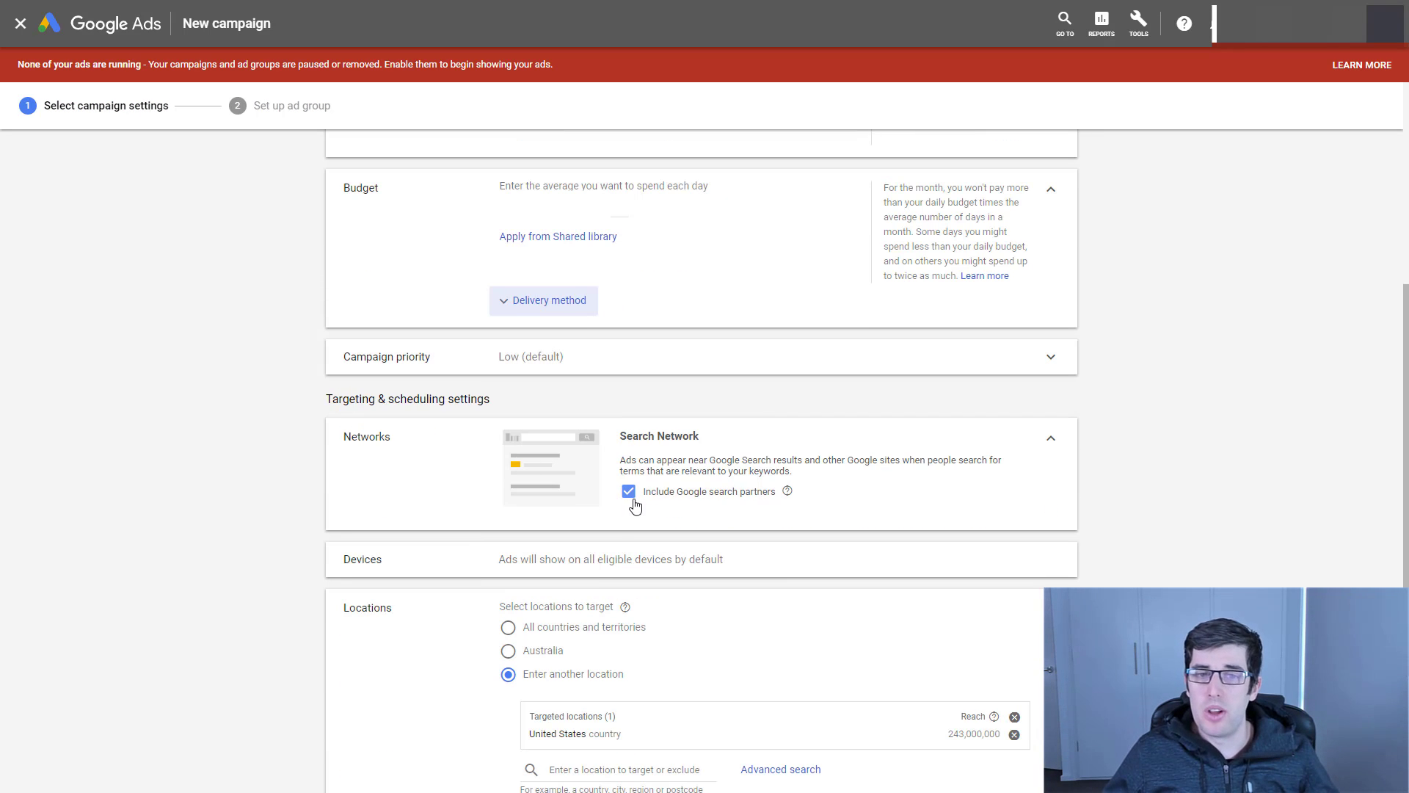
scroll(638, 492, "down", 1)
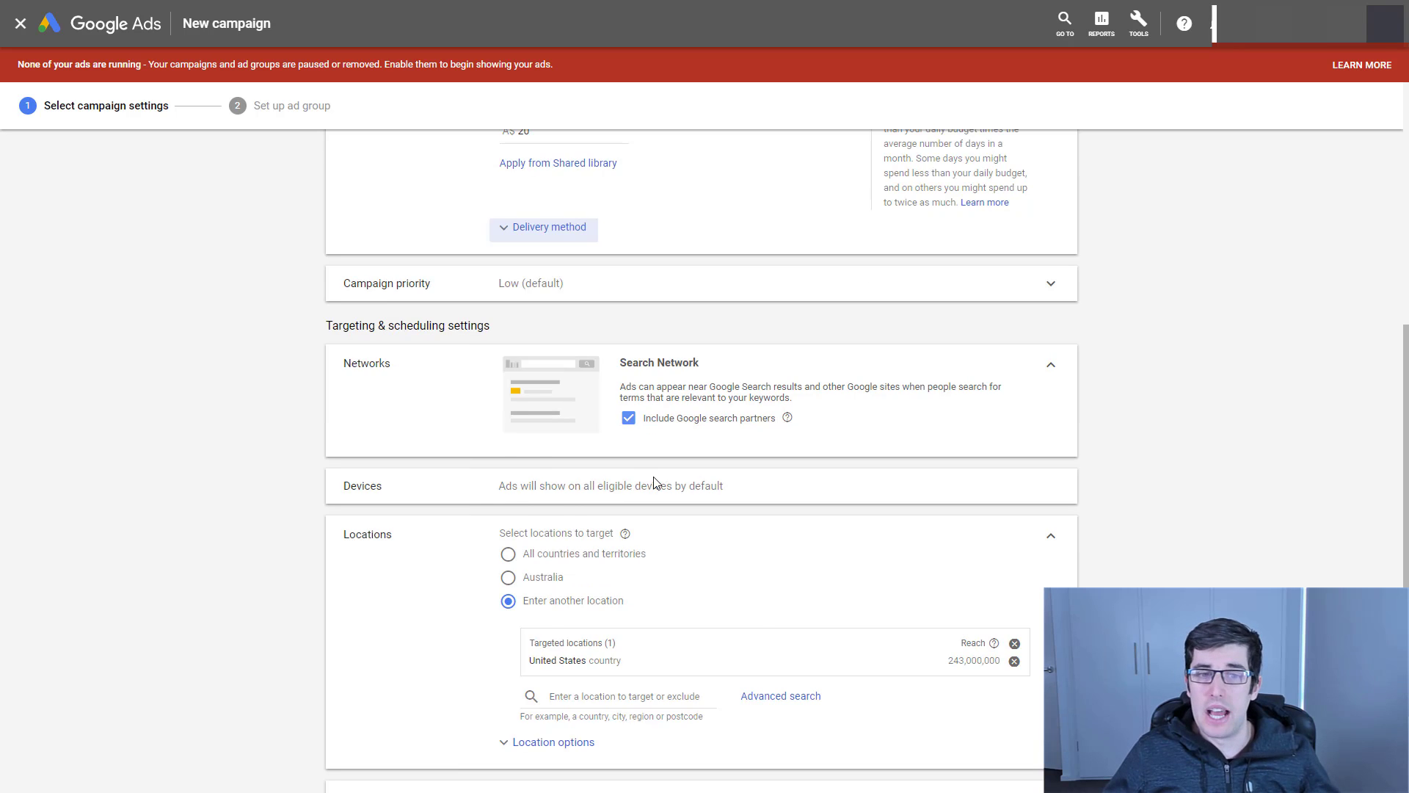
scroll(653, 488, "down", 2)
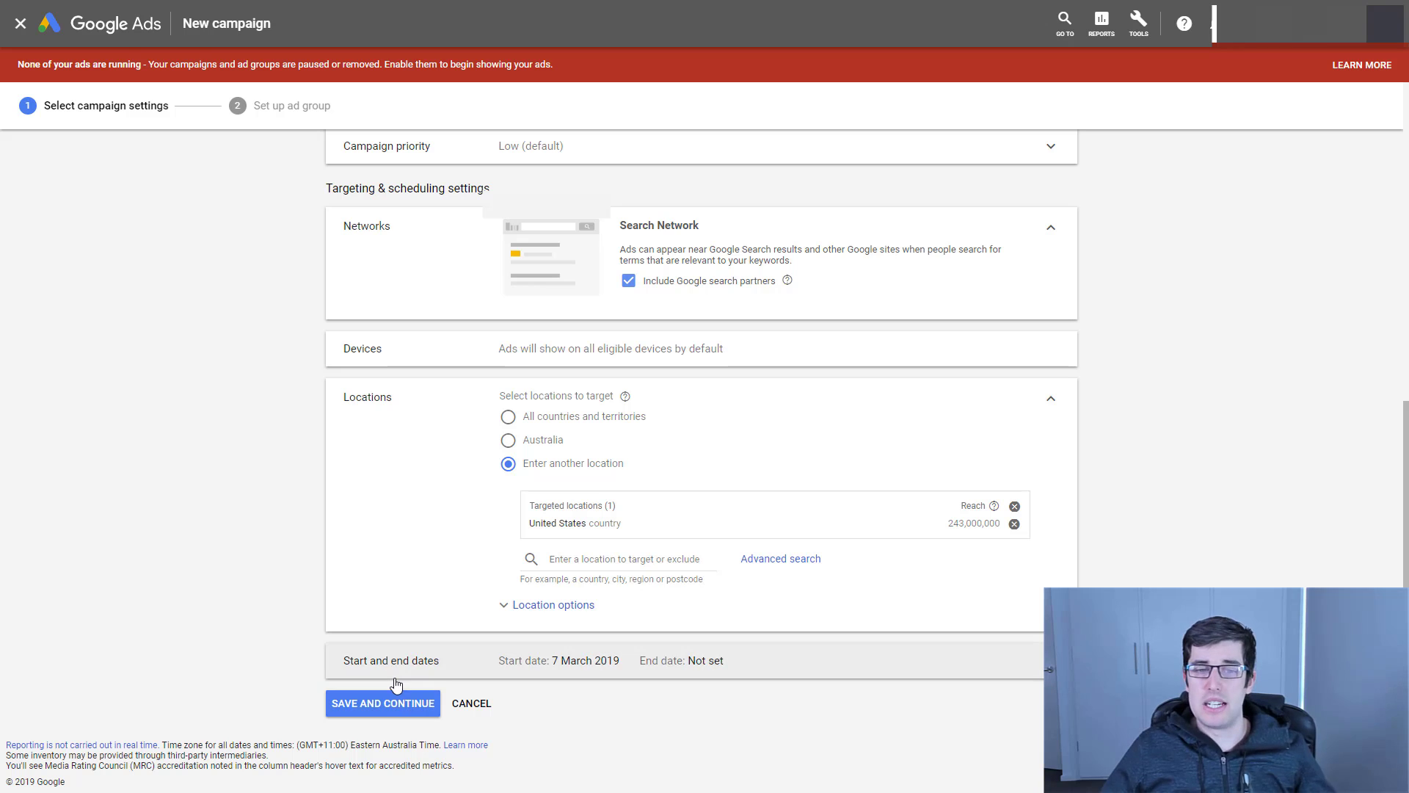
left_click(398, 704)
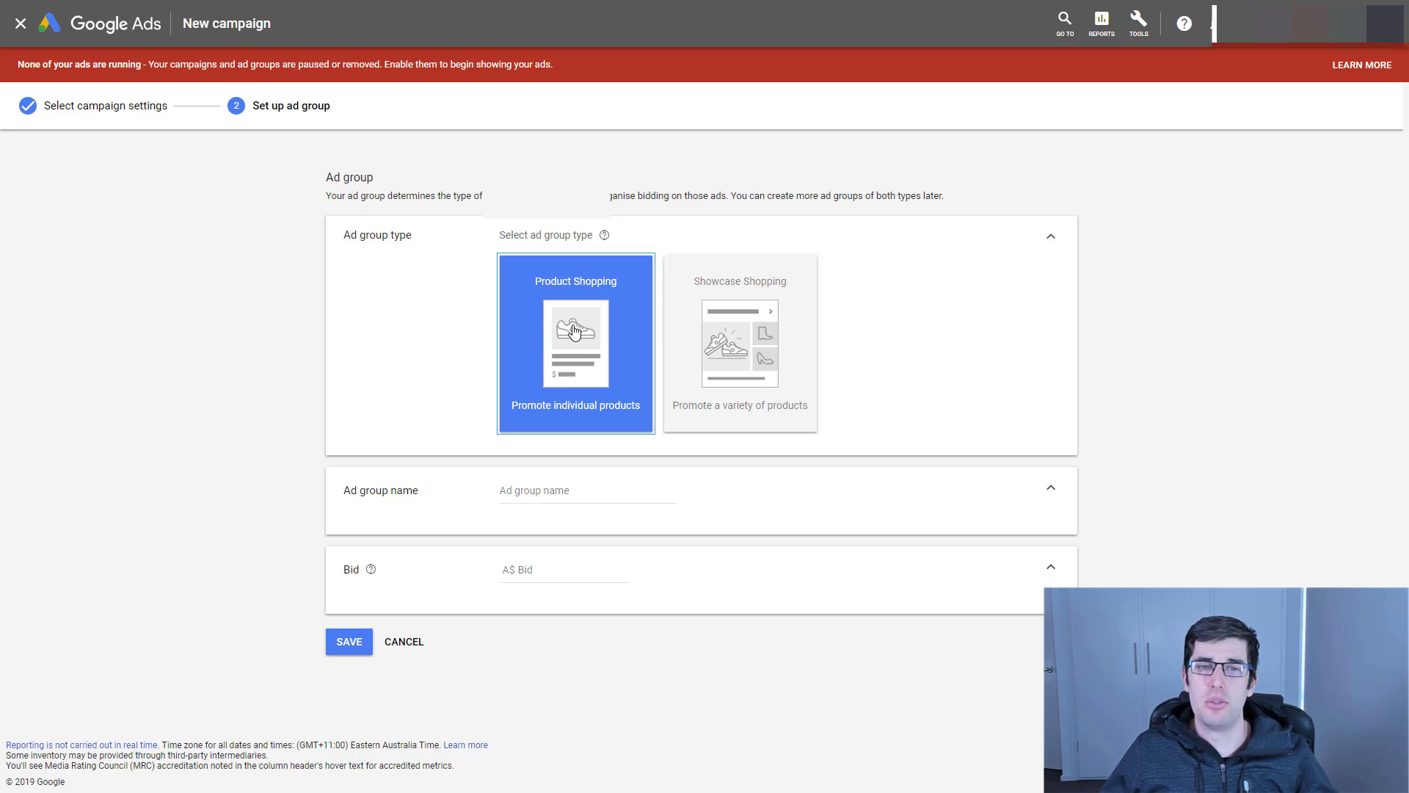
Name the Product Shopping ad group "ad group 1", set its bid to A$0.80 and save it
left_click(533, 490)
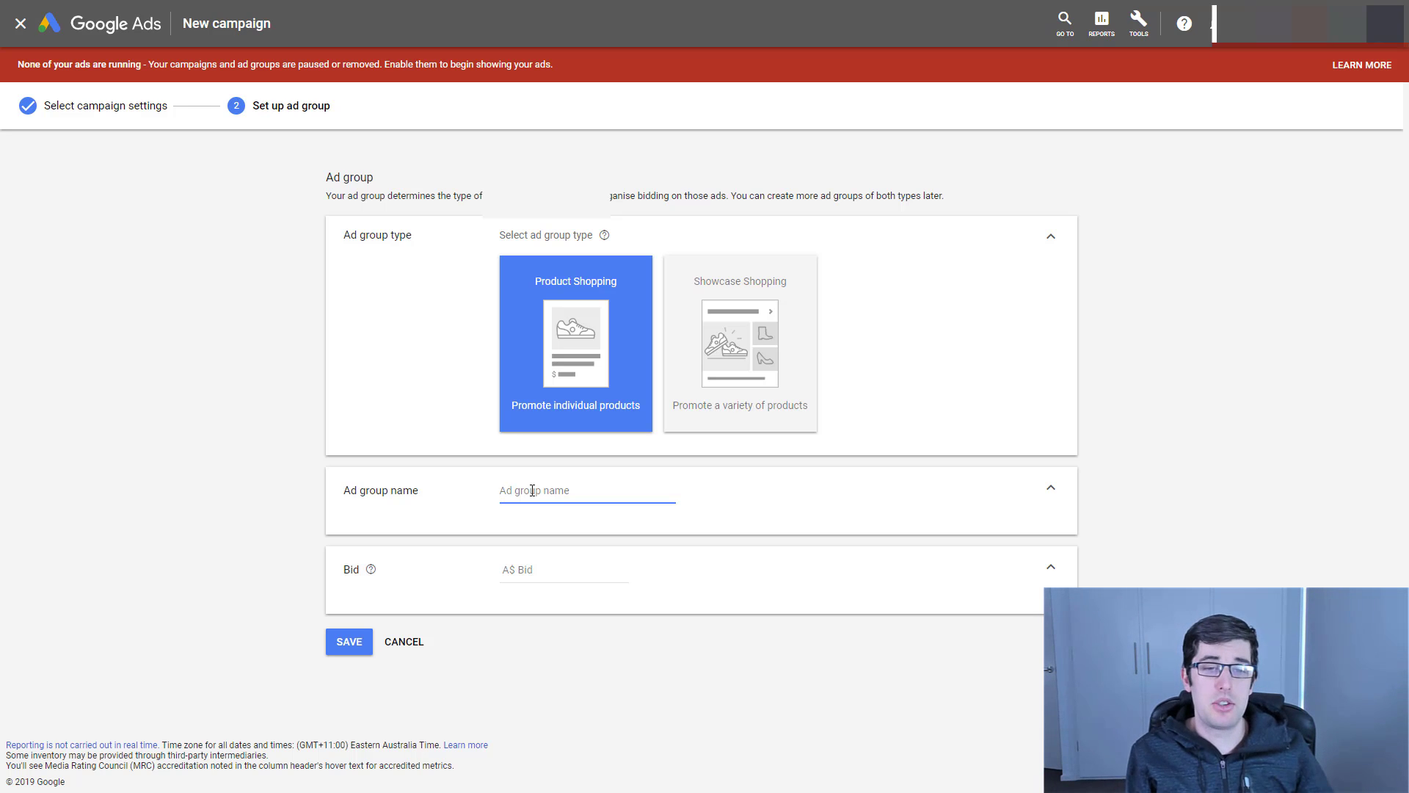
type("ad group 1")
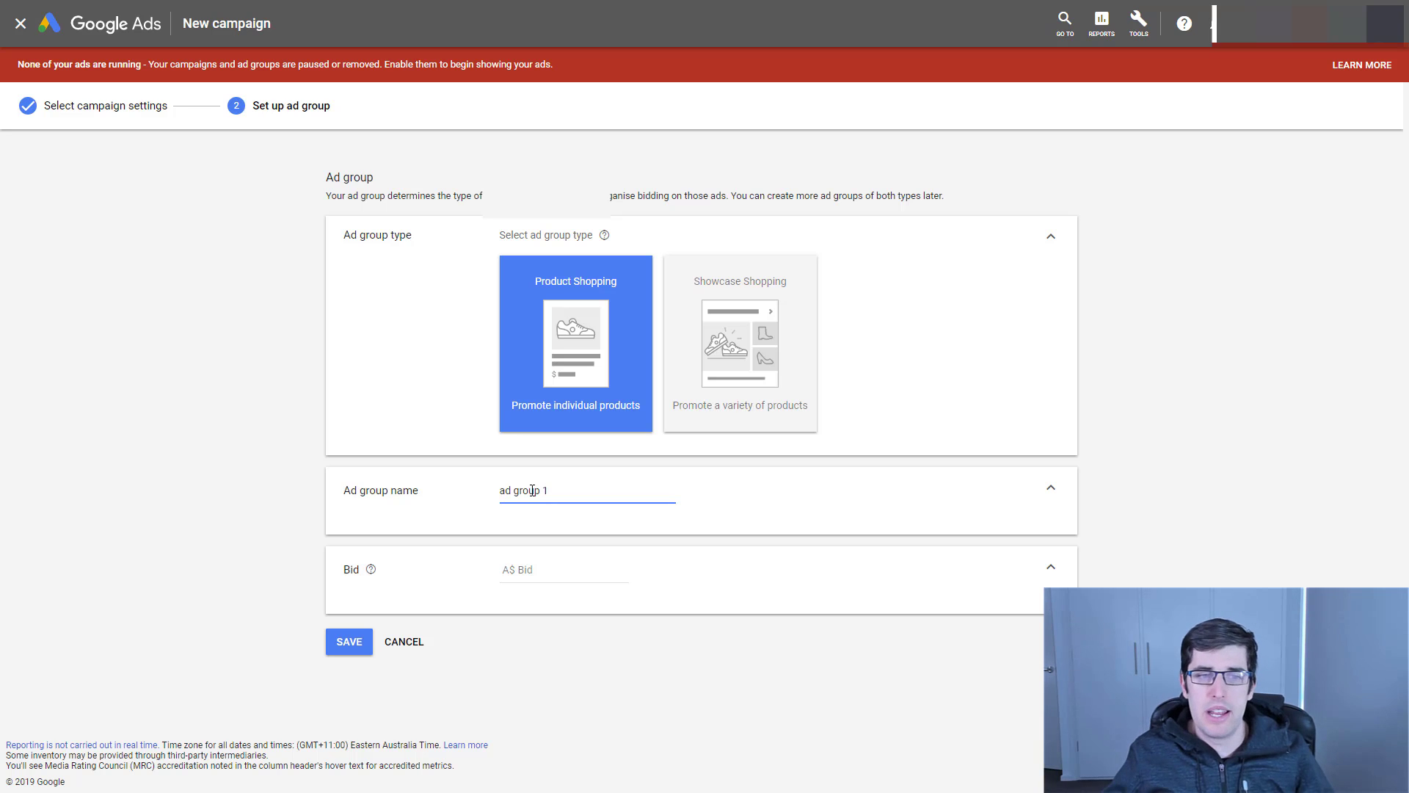
left_click(537, 570)
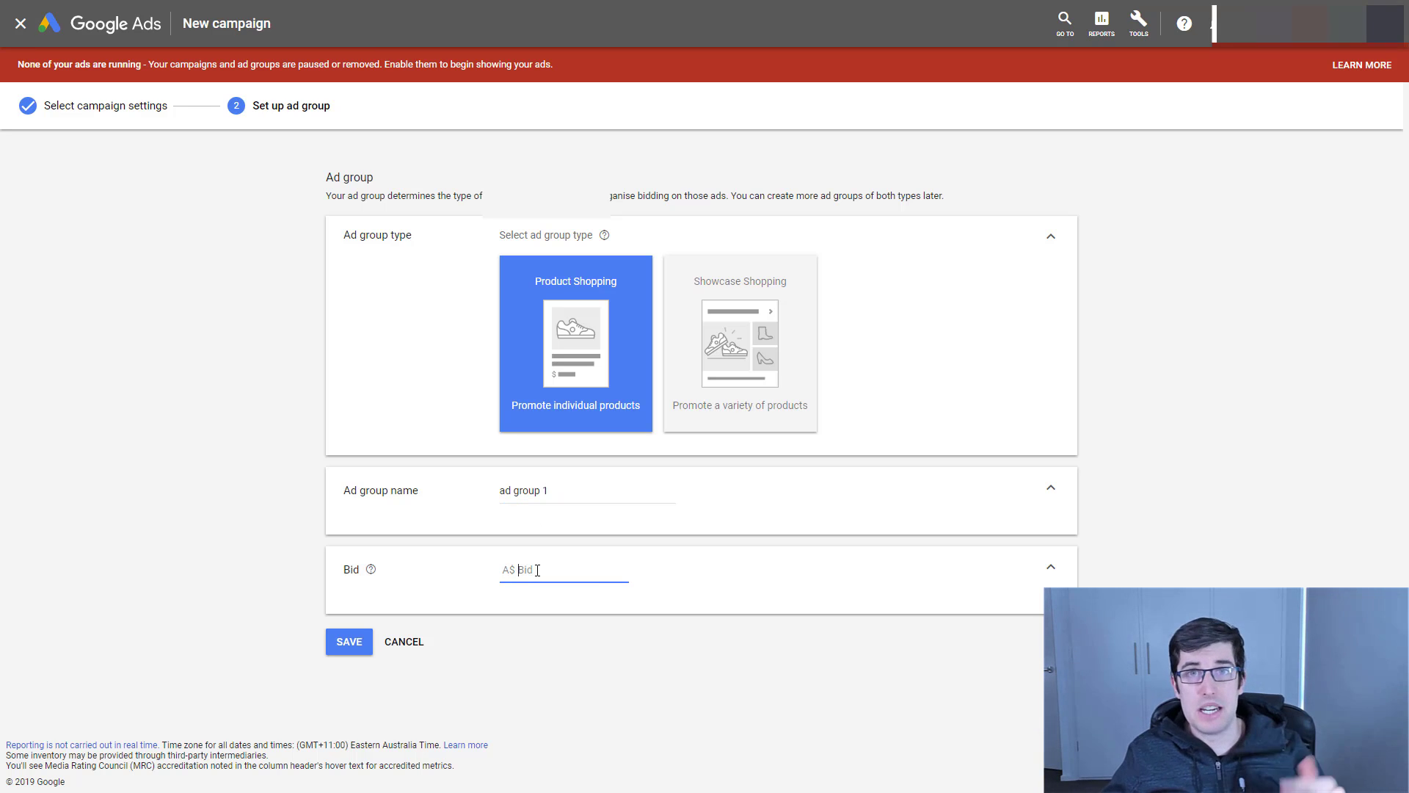
type(".80")
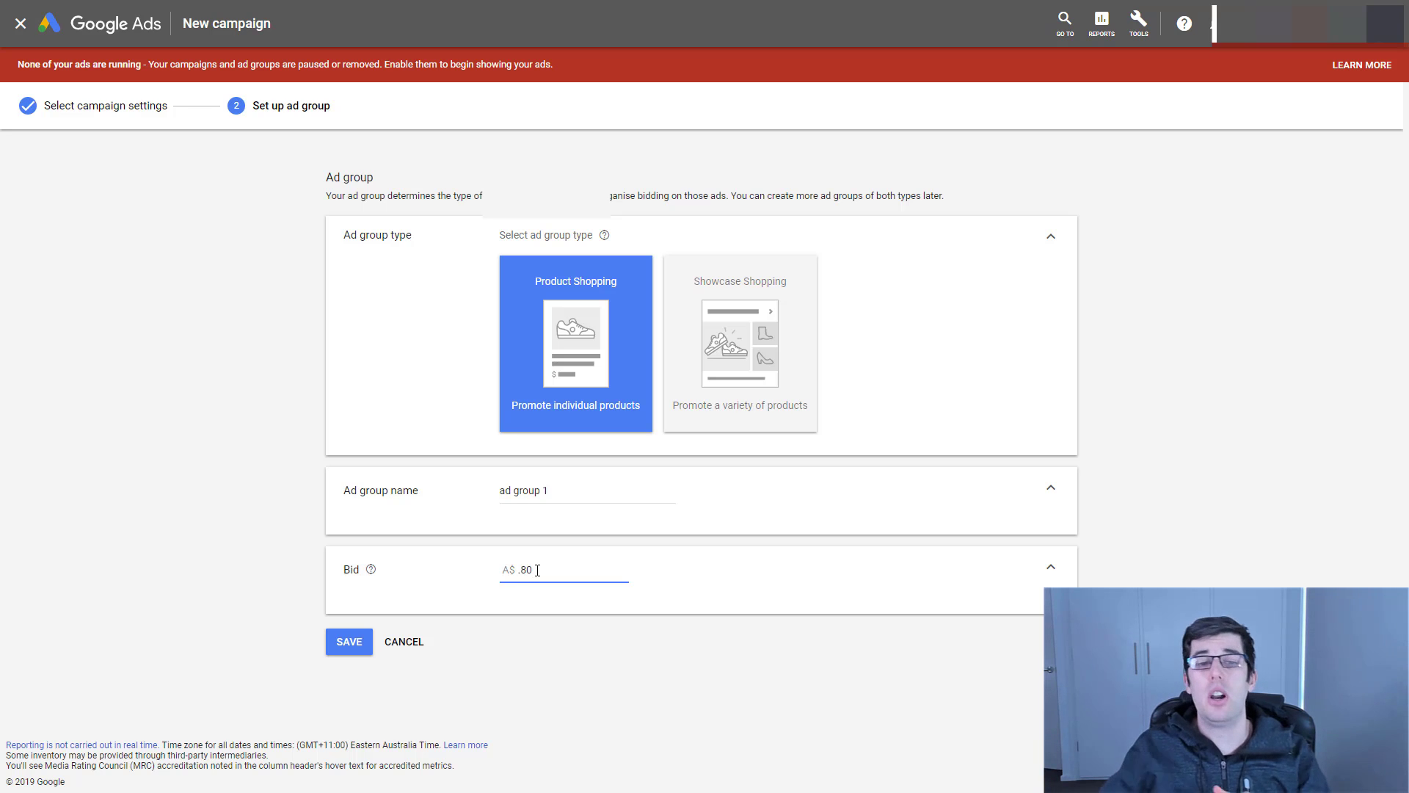
left_click(355, 641)
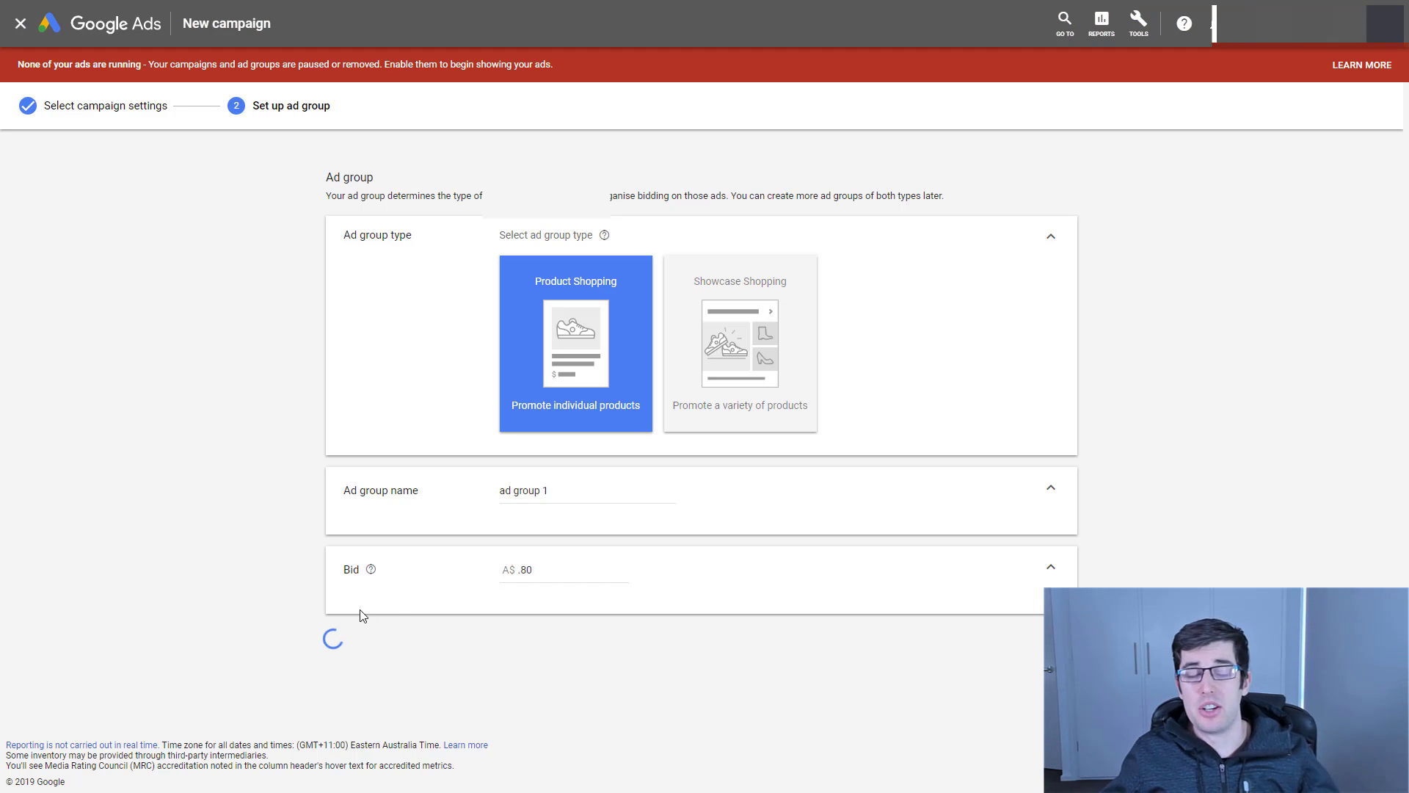